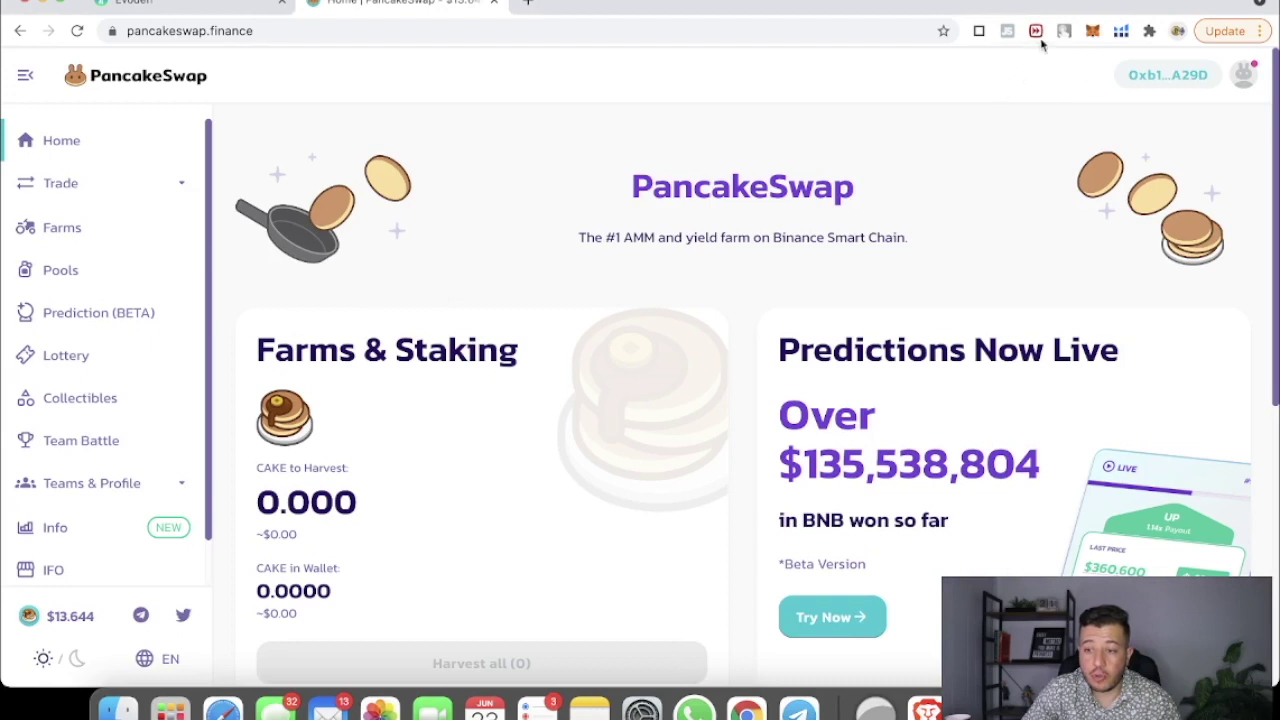
Step: Dismiss the MetaMask popup and expand the Trade menu in the left sidebar
left_click(1093, 33)
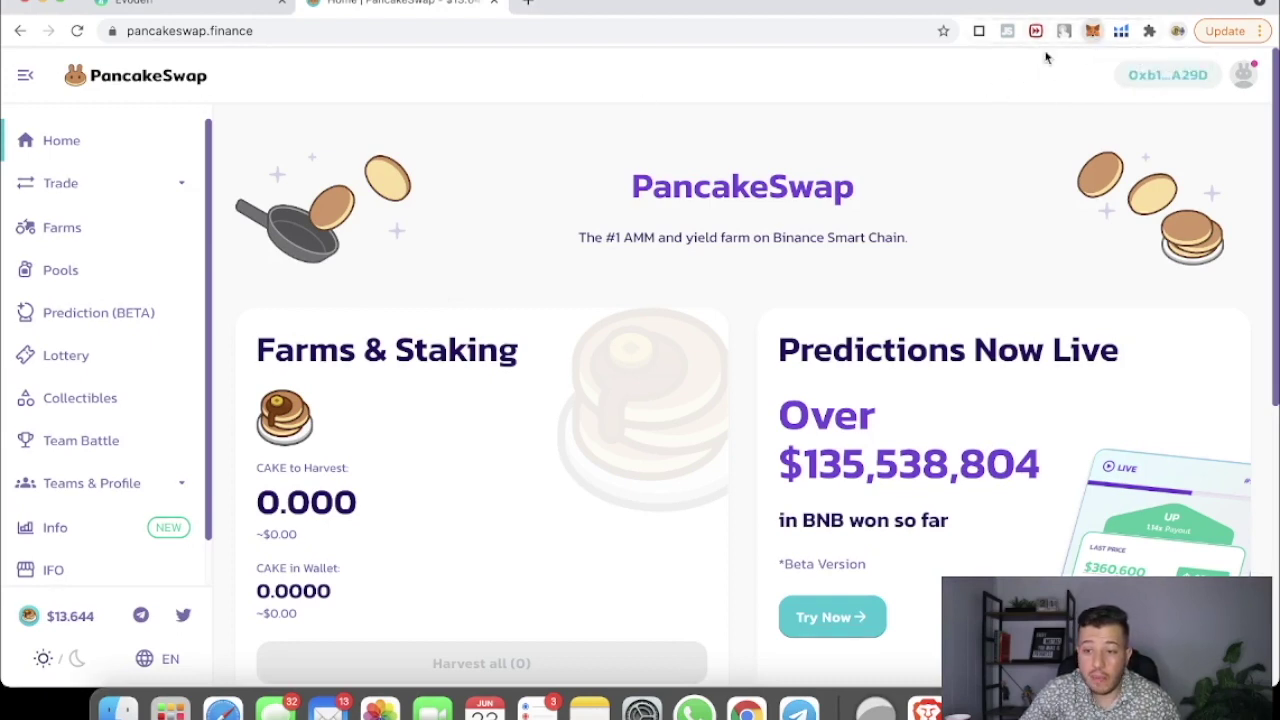
left_click(658, 117)
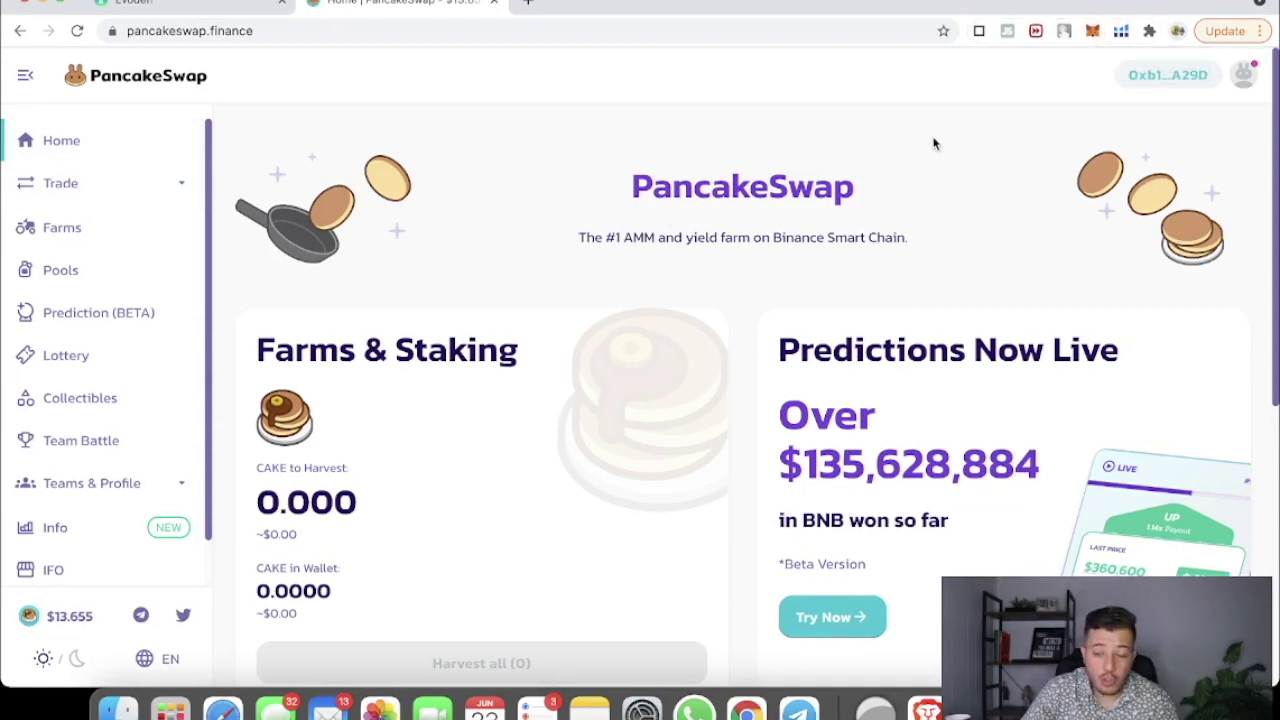
left_click(90, 196)
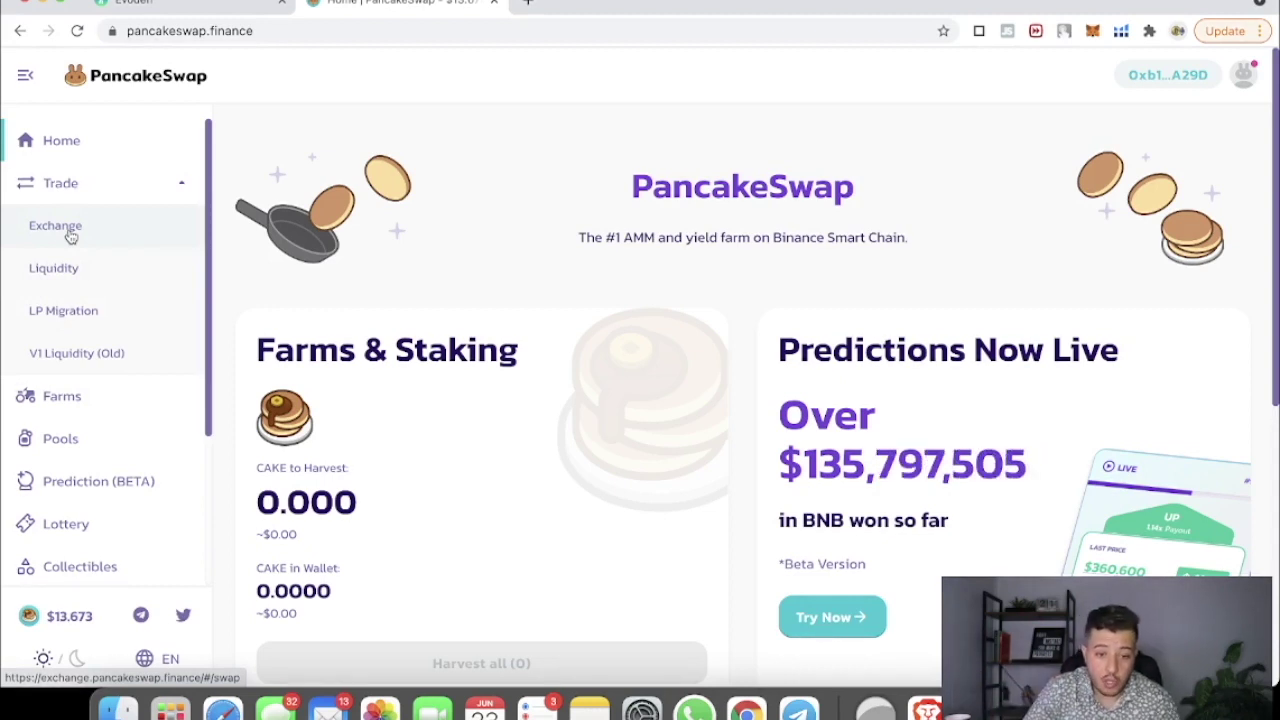
Step: Open the Exchange page and set the From side to 5000 BUSD
left_click(62, 229)
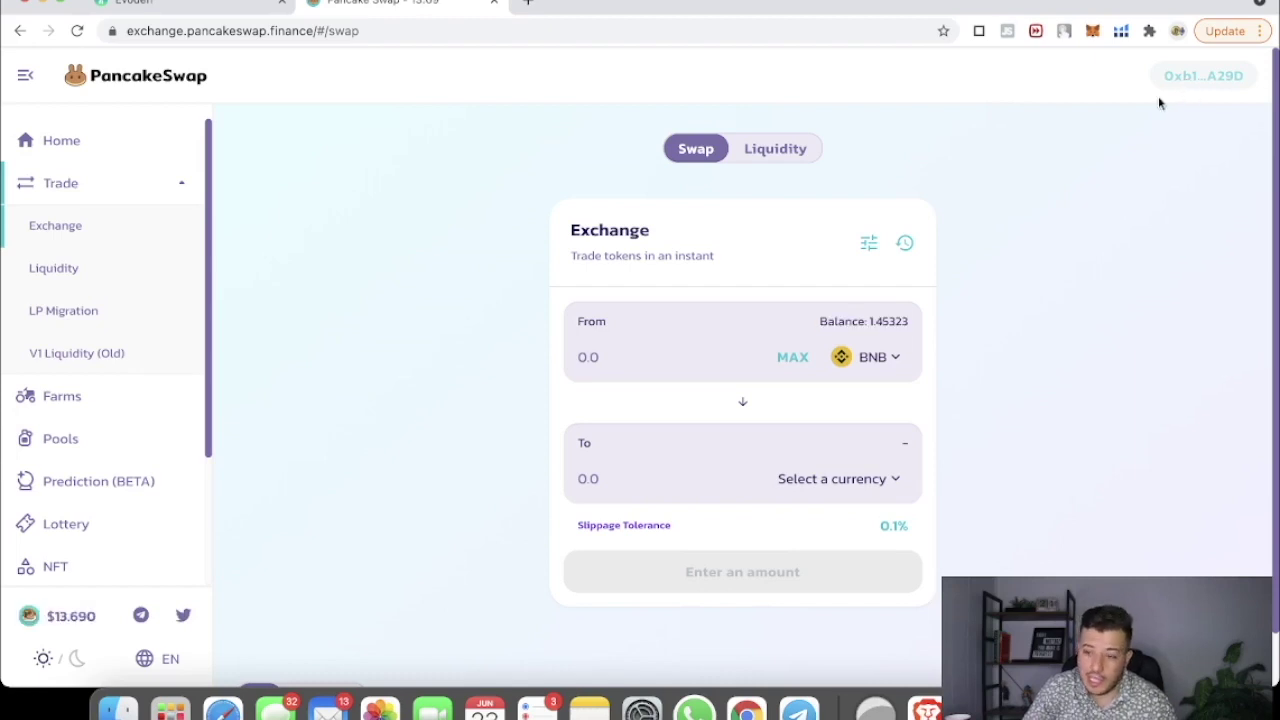
left_click(868, 358)
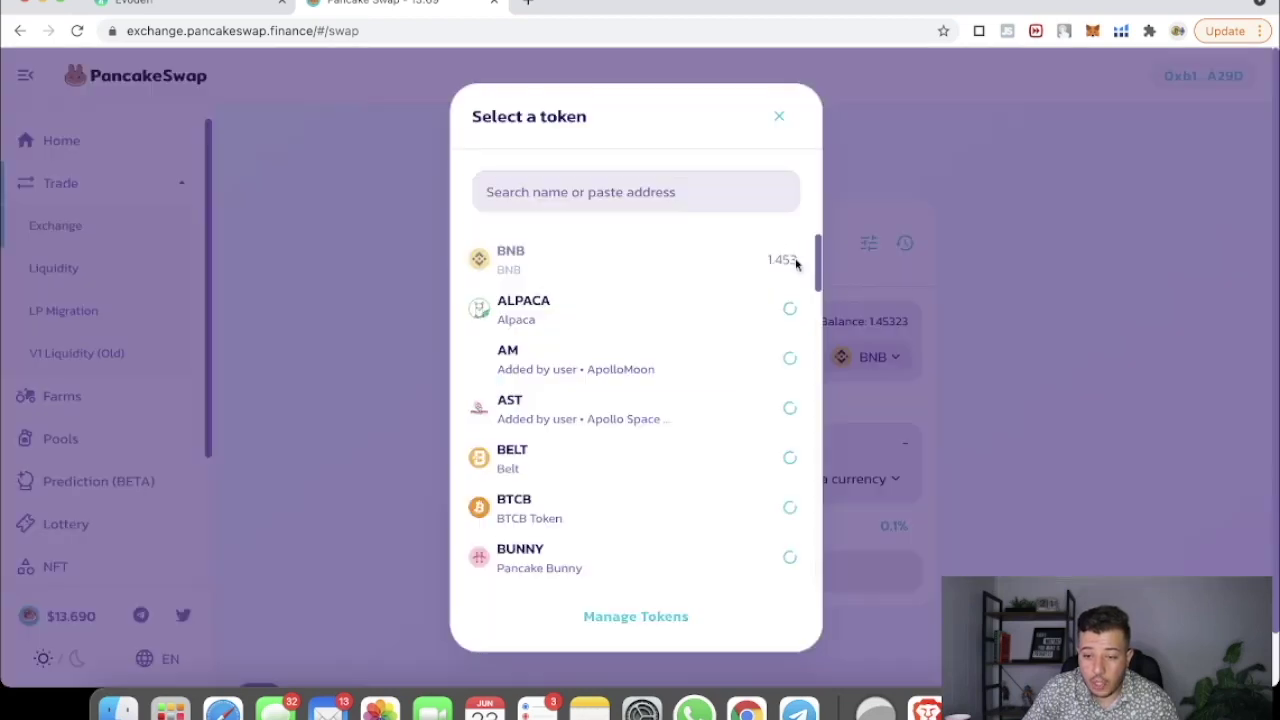
left_click(607, 174)
type("busd")
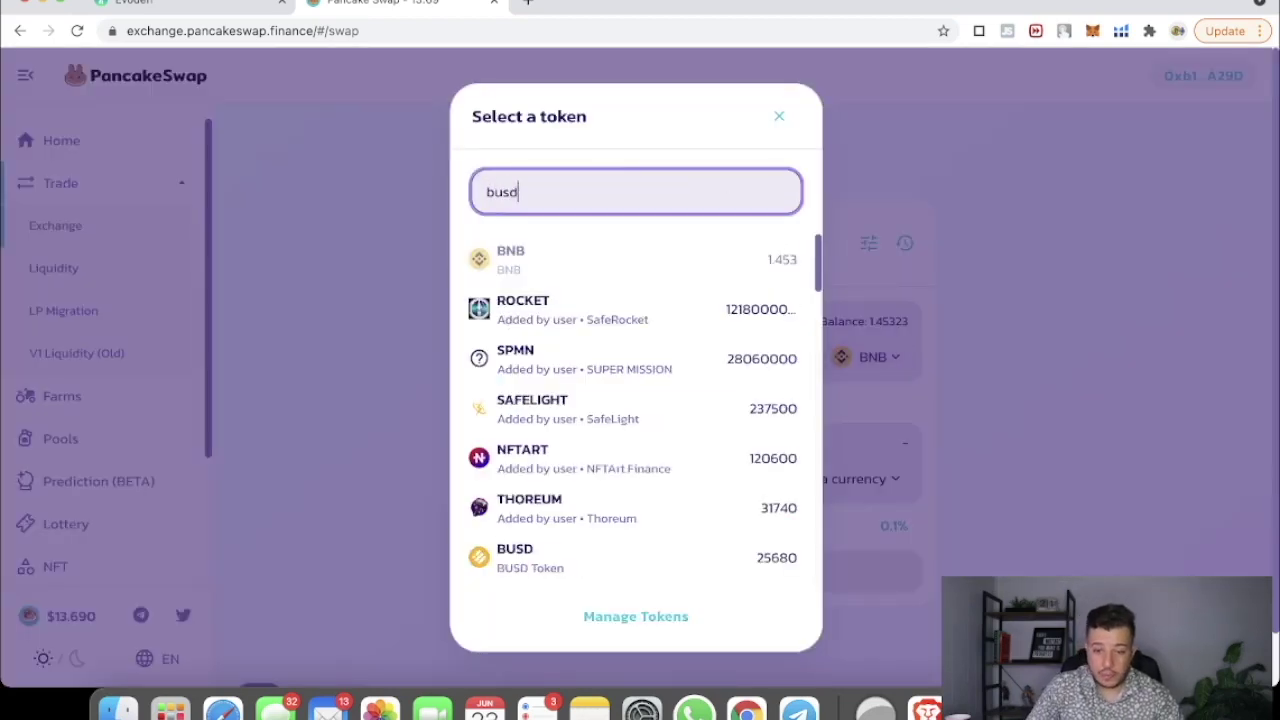
left_click(535, 281)
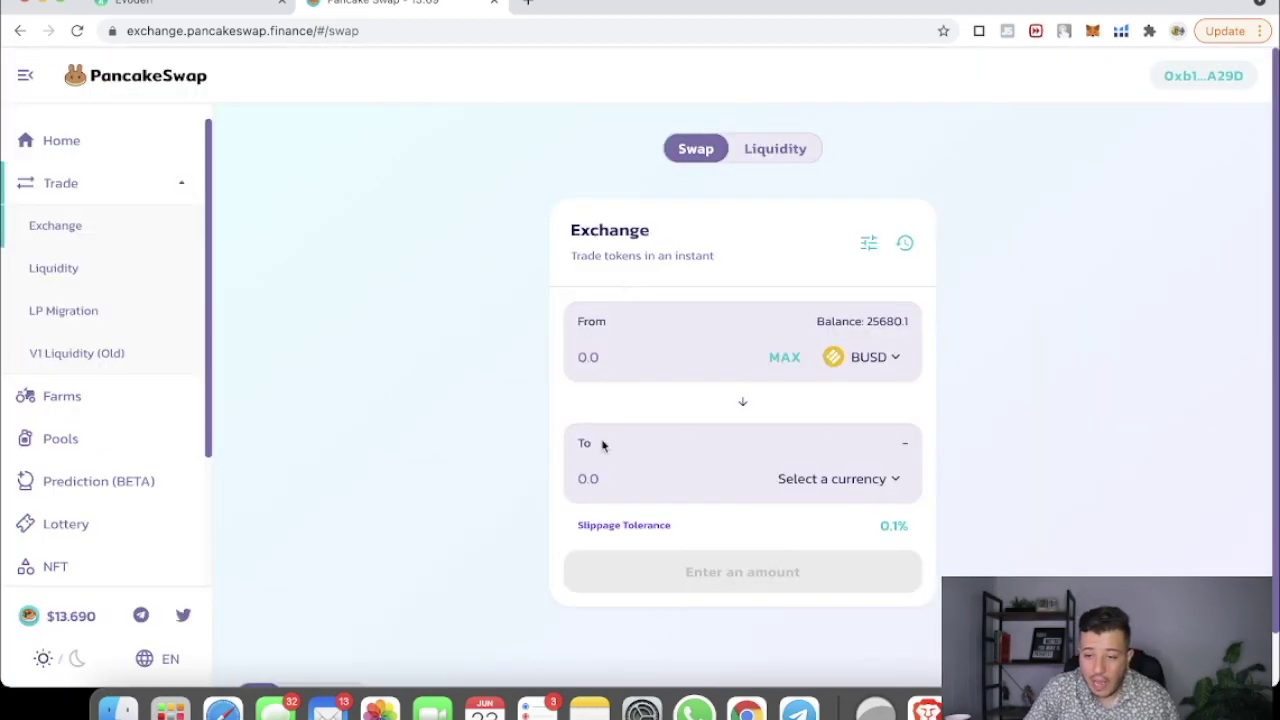
left_click(601, 356)
type("5000")
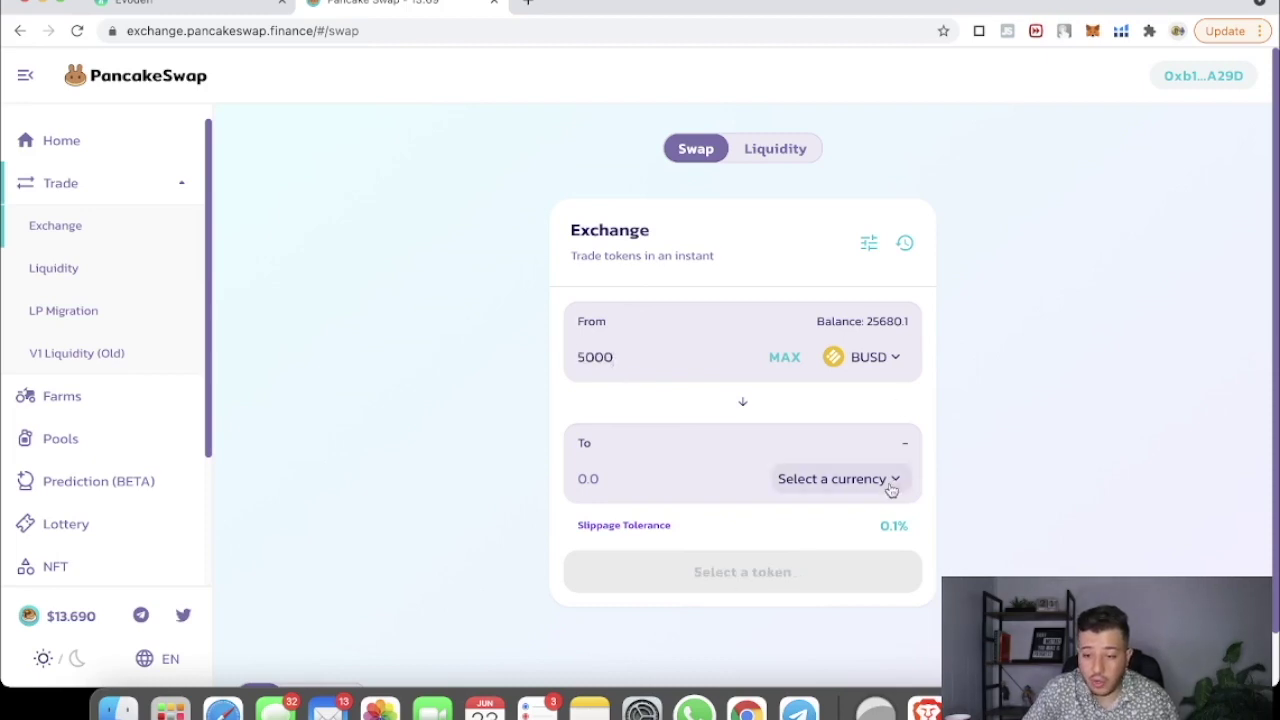
Step: Choose USDC as the token to receive
left_click(889, 480)
left_click(650, 192)
type("usdc")
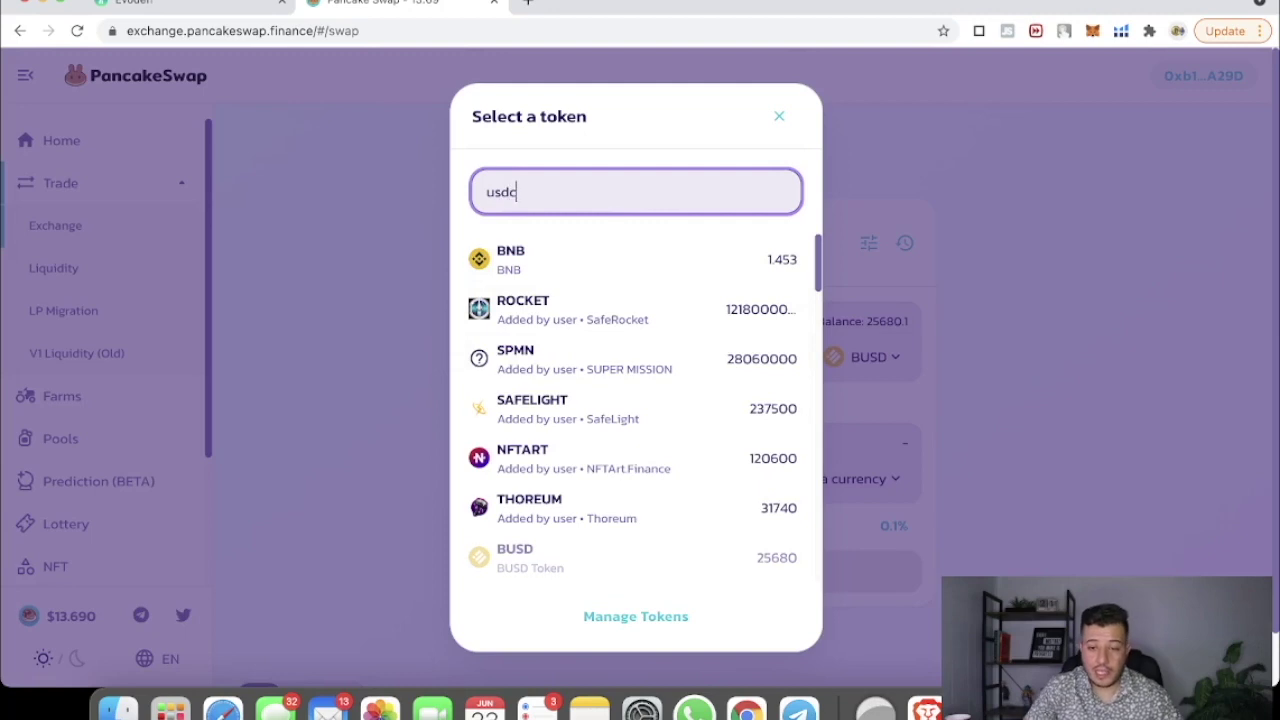
left_click(628, 268)
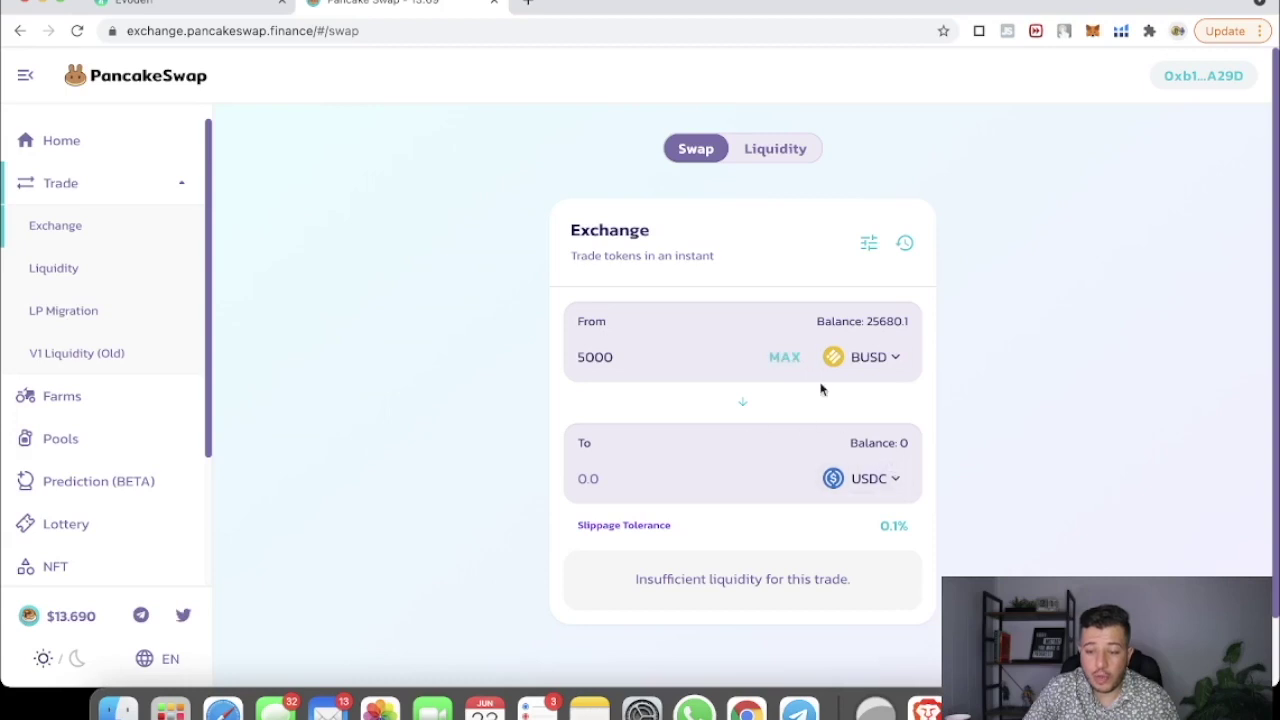
Step: Review the swap's estimated 4984.81 USDC output and confirm the swap
left_click(868, 244)
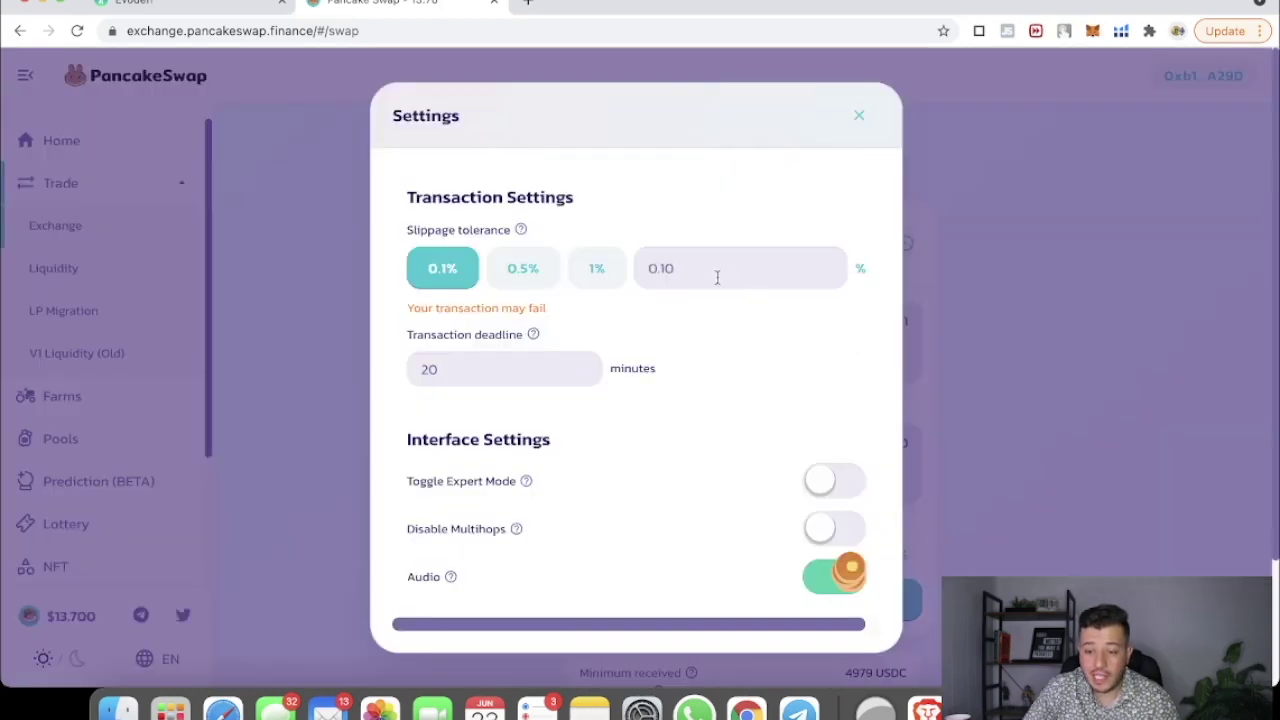
left_click(855, 117)
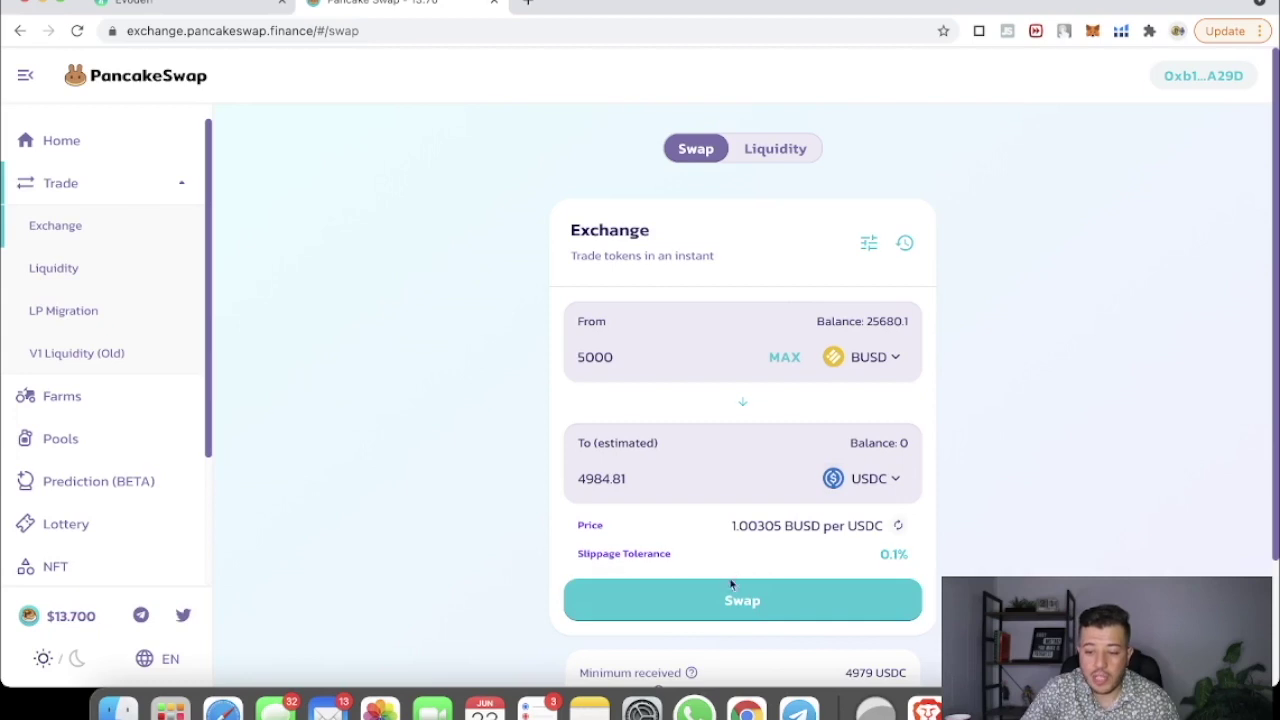
left_click(740, 606)
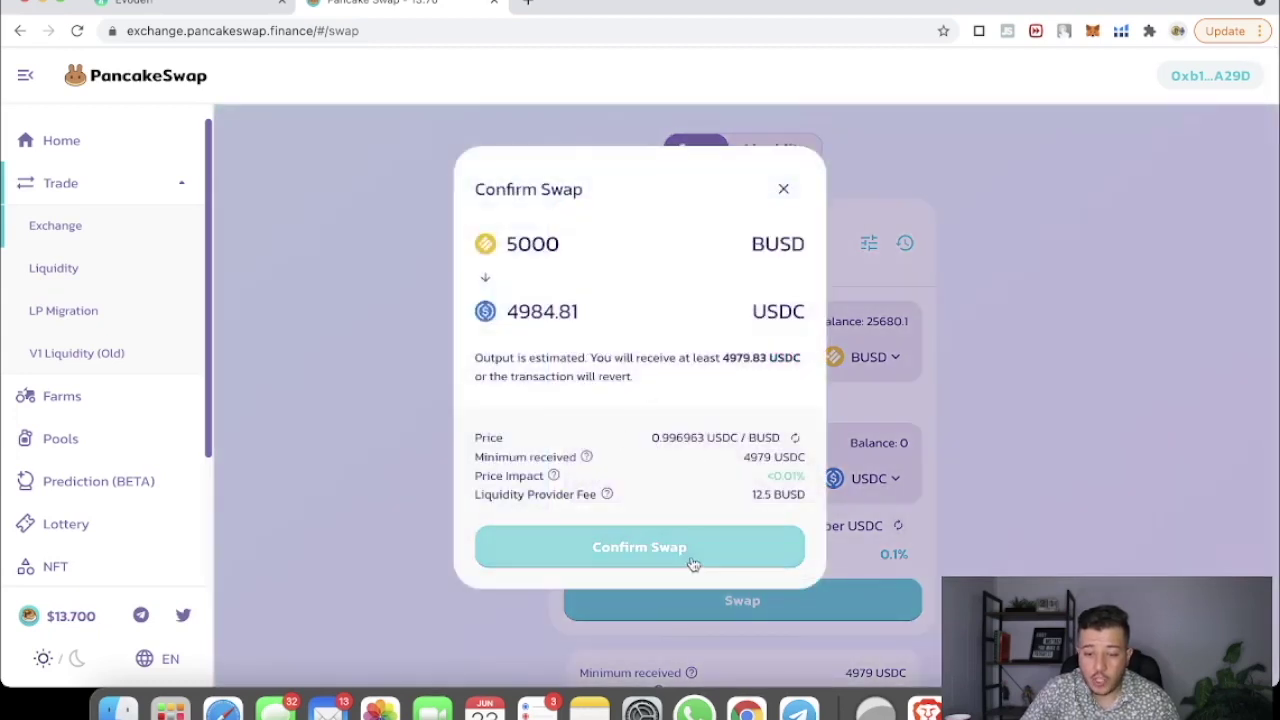
left_click_drag(508, 305, 577, 312)
left_click(582, 318)
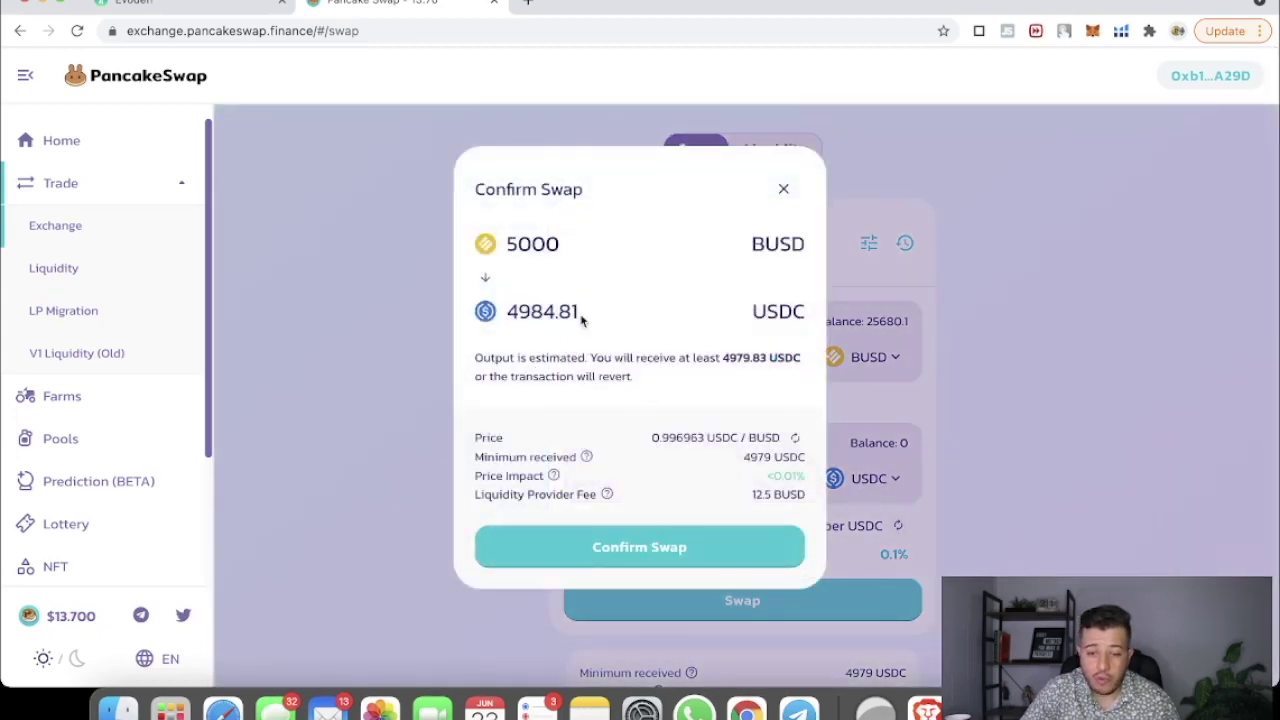
left_click(631, 549)
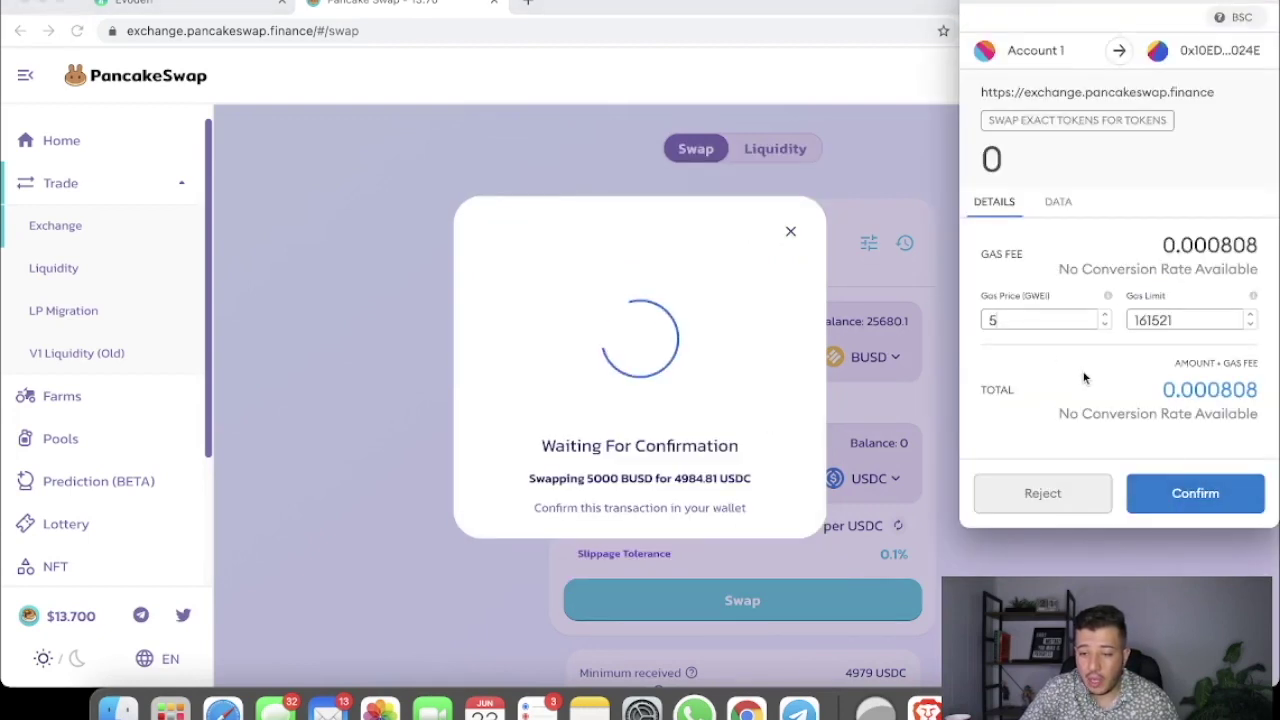
Step: Set the wallet gas price to 10 and approve the swap transaction
key("BackSpace")
type("10")
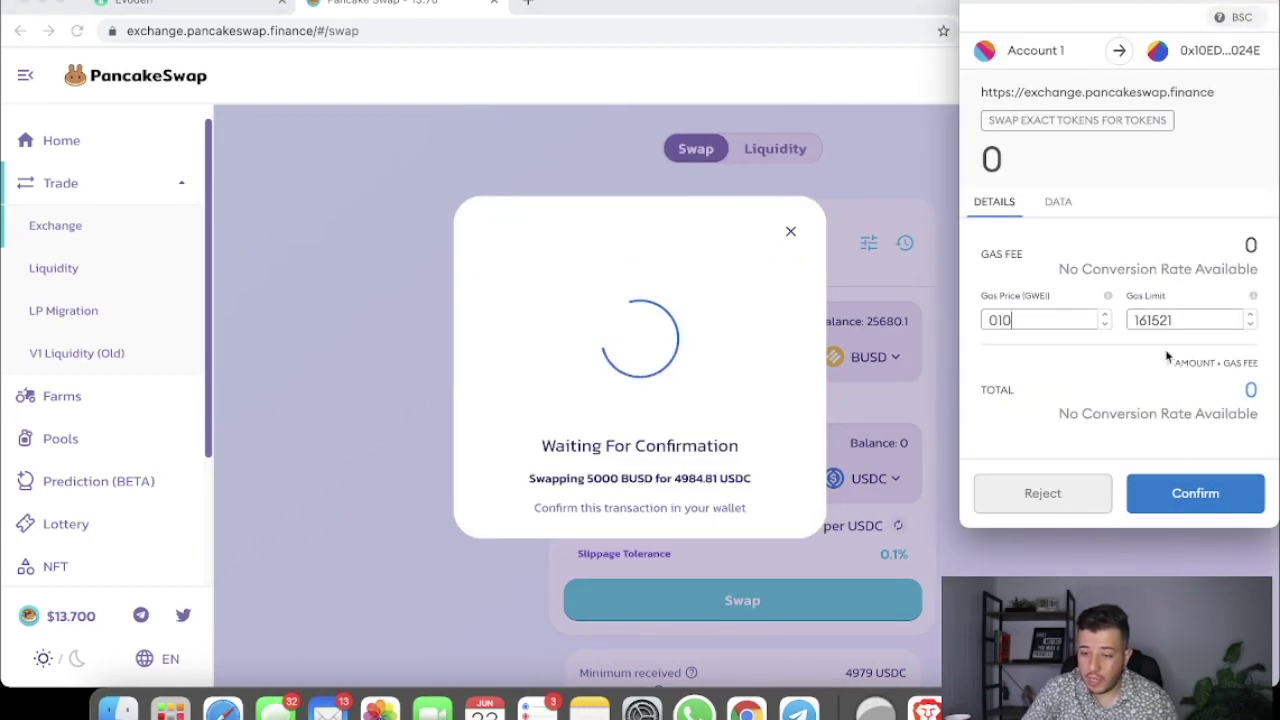
left_click(1186, 492)
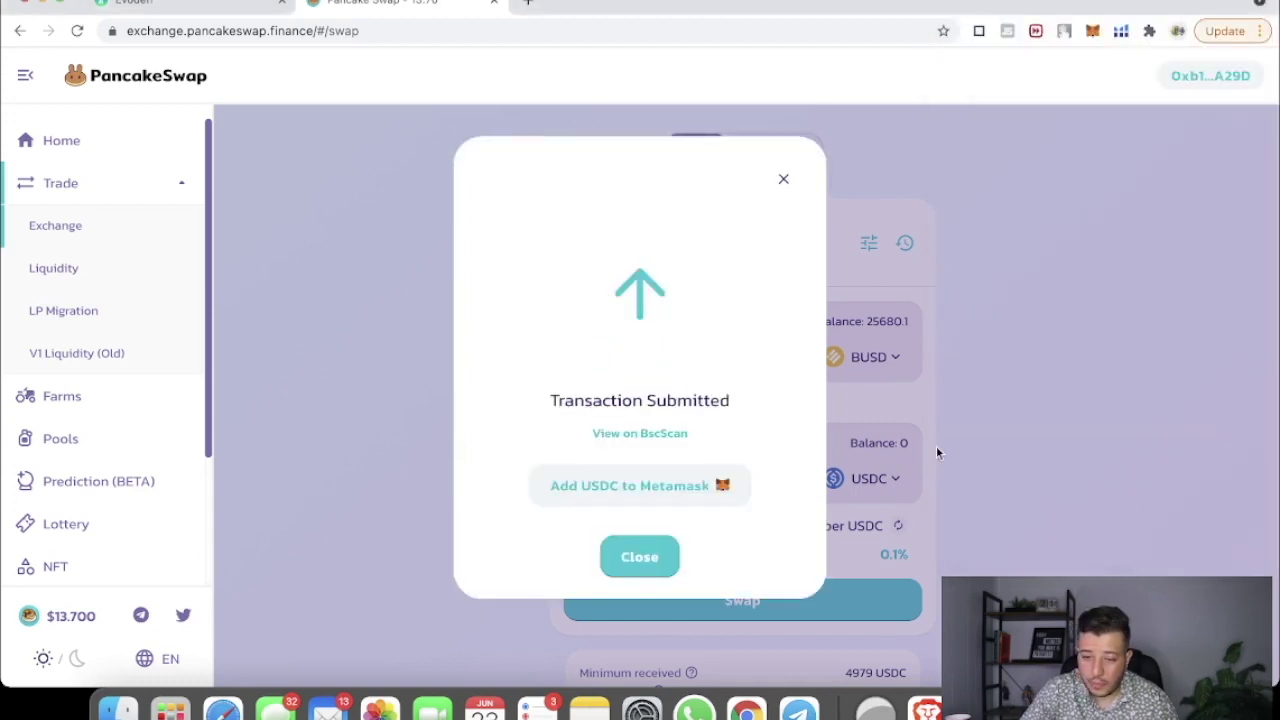
Step: Add the USDC token to MetaMask's token list
left_click(1093, 33)
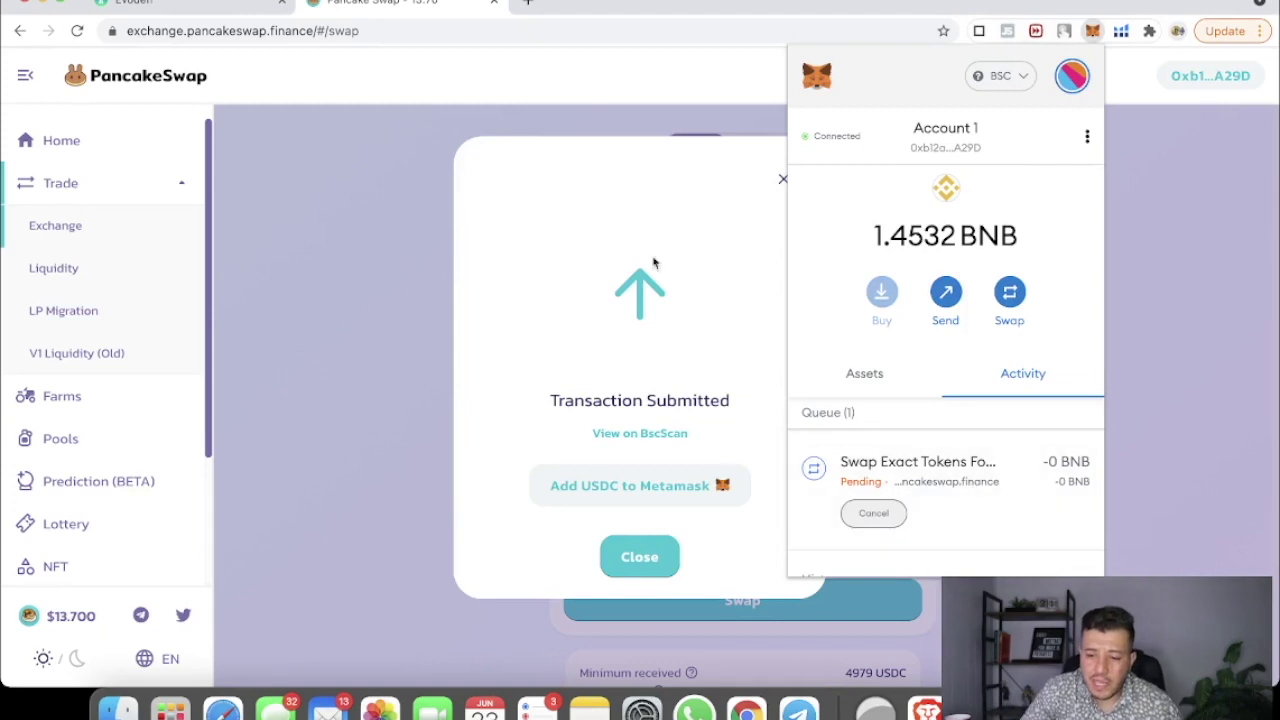
left_click(549, 206)
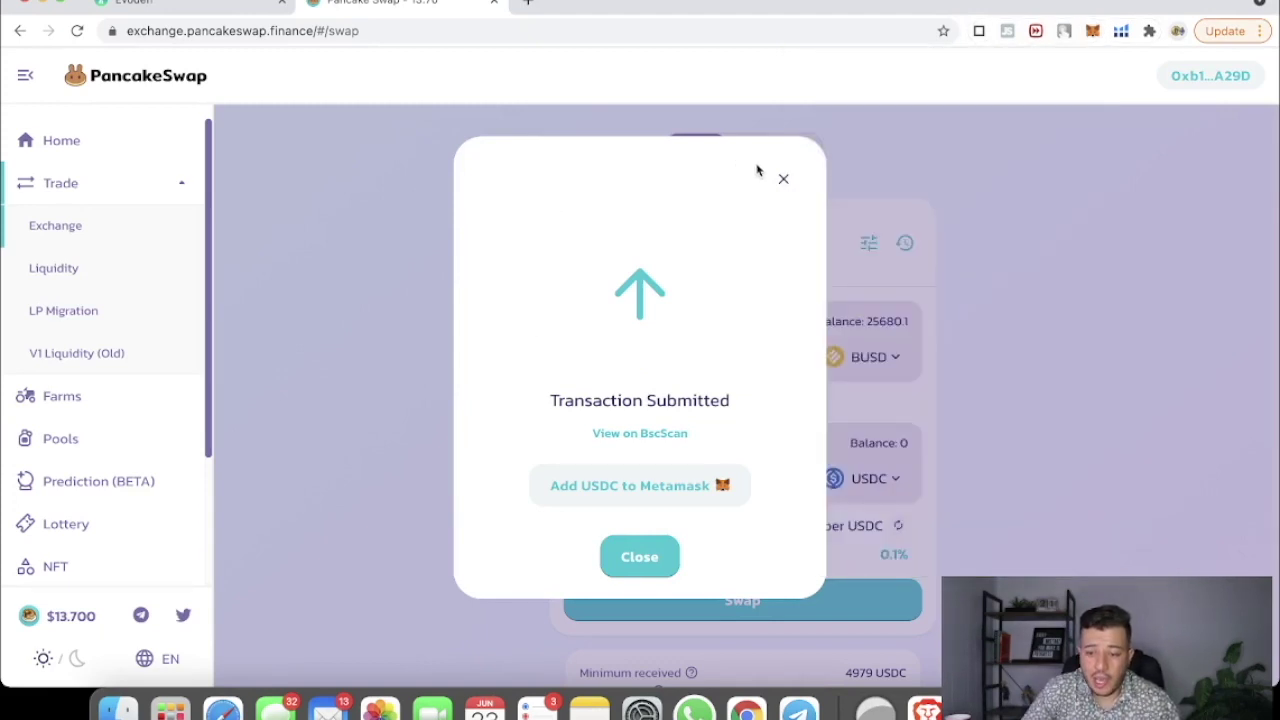
left_click(686, 486)
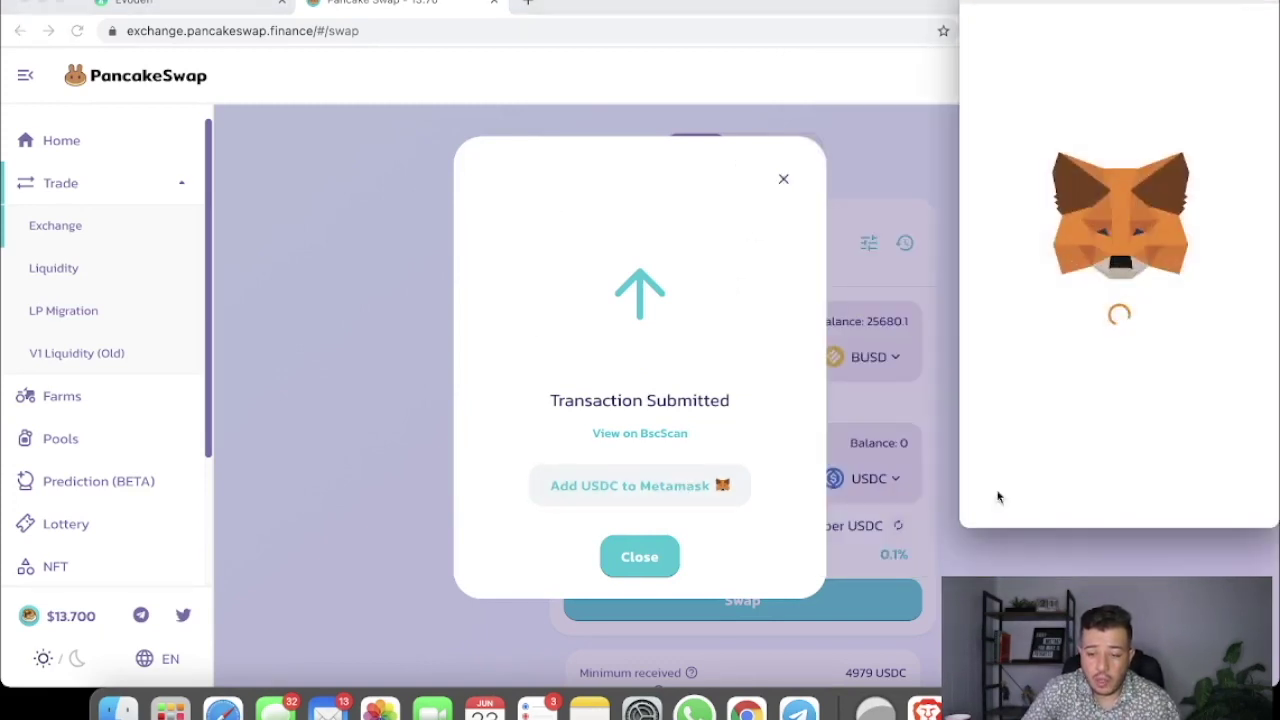
left_click(1205, 489)
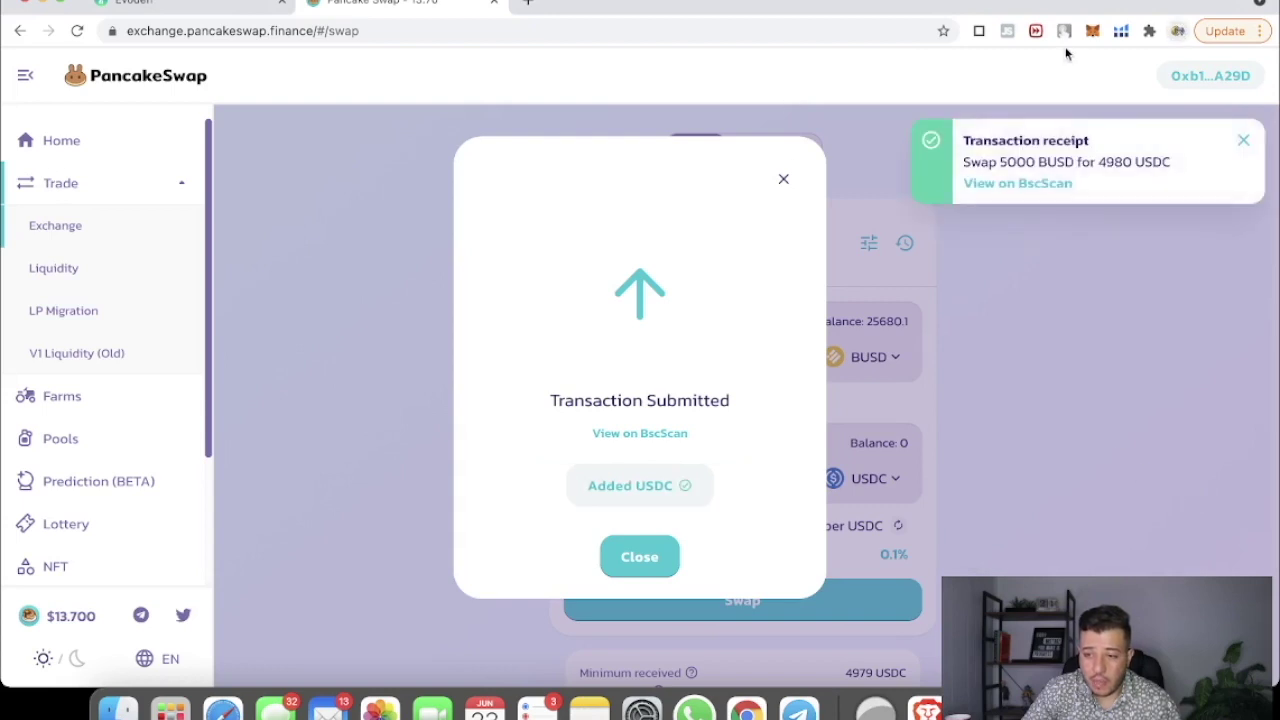
Step: Check the wallet Assets show 4984.81 USDC and 20680.1 BUSD, then close the dialogs
left_click_drag(964, 162, 1145, 165)
left_click(1092, 31)
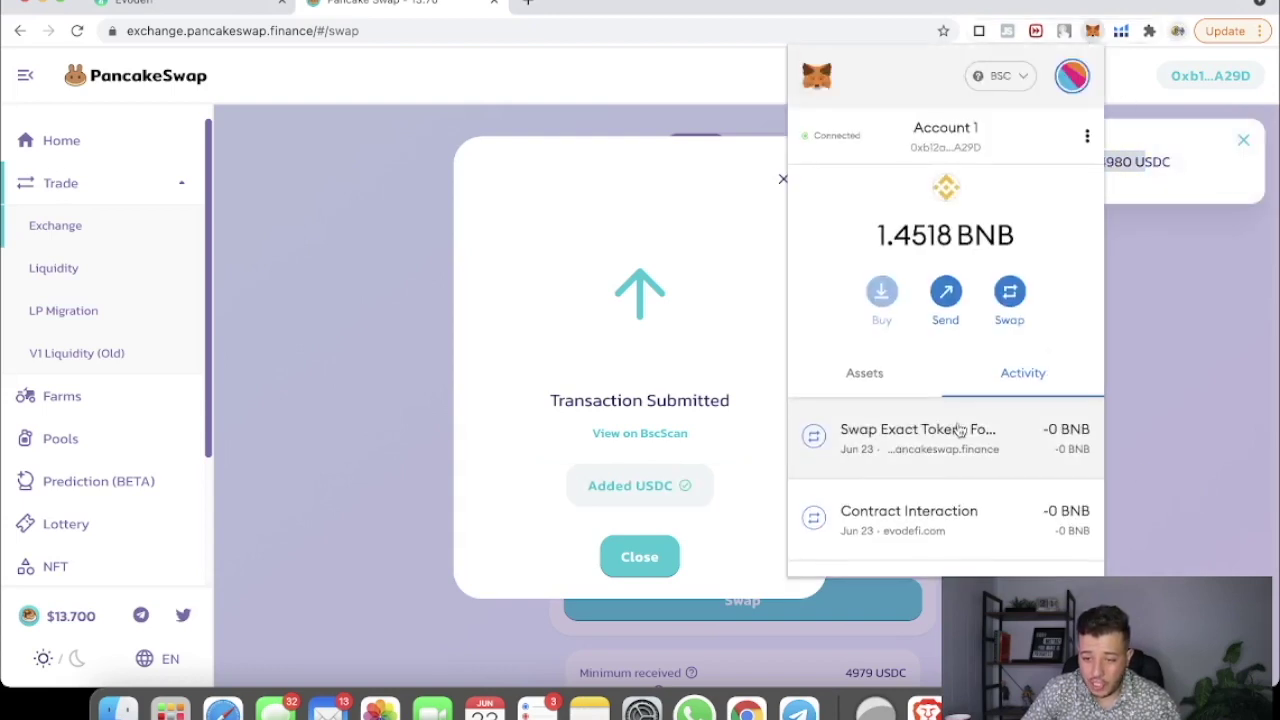
scroll(958, 430, "down", 1)
left_click(849, 283)
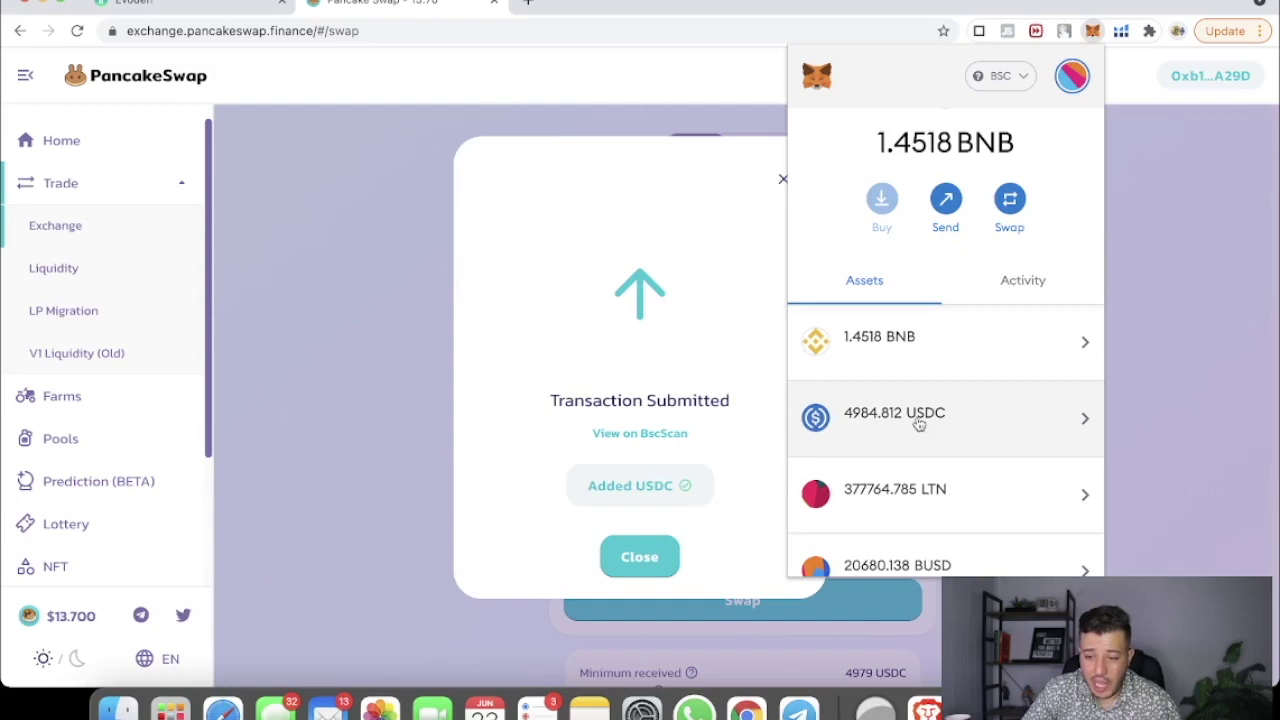
left_click(1160, 298)
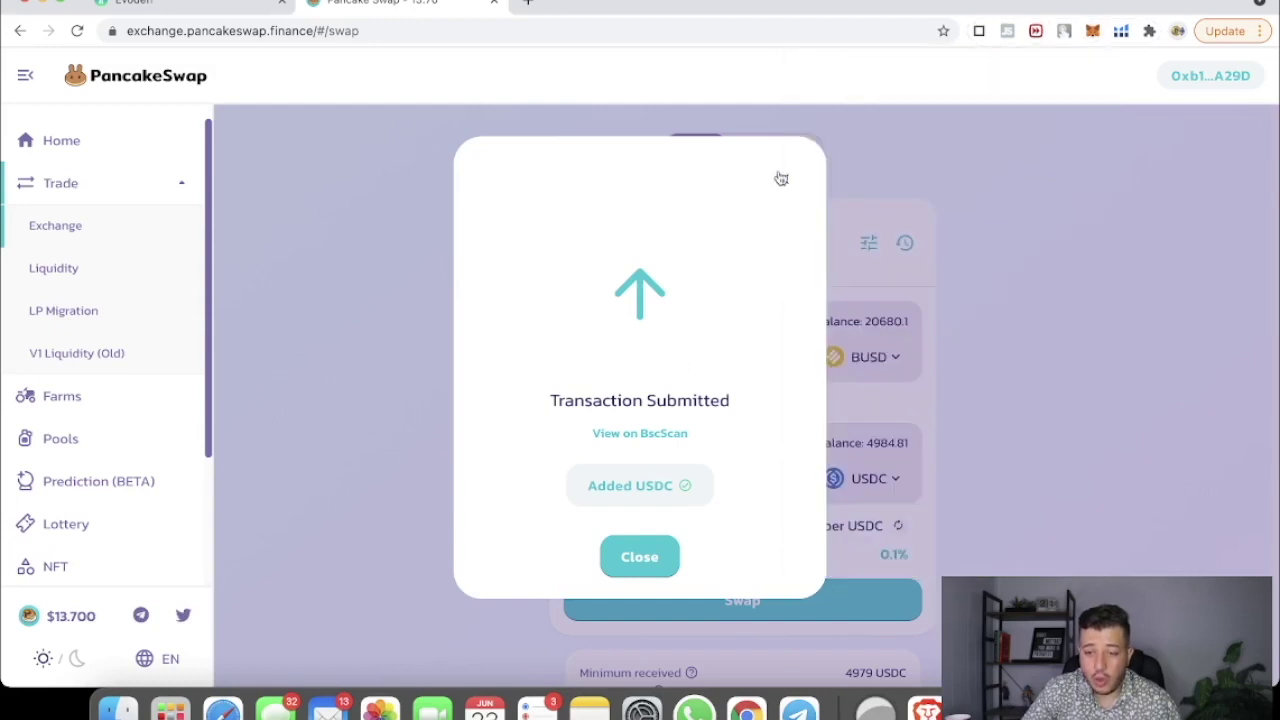
left_click(782, 179)
left_click(528, 3)
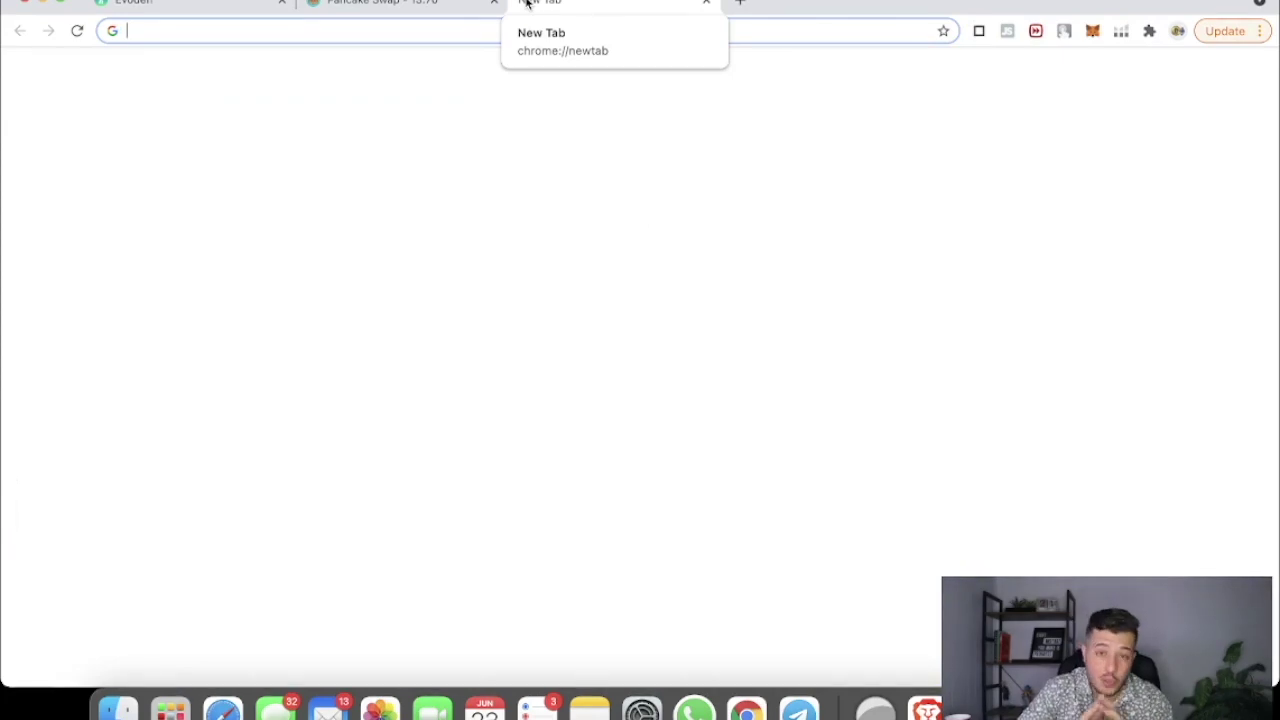
Step: Load evodefi.com, trimming the autocompleted bridge path from the address
type("ev")
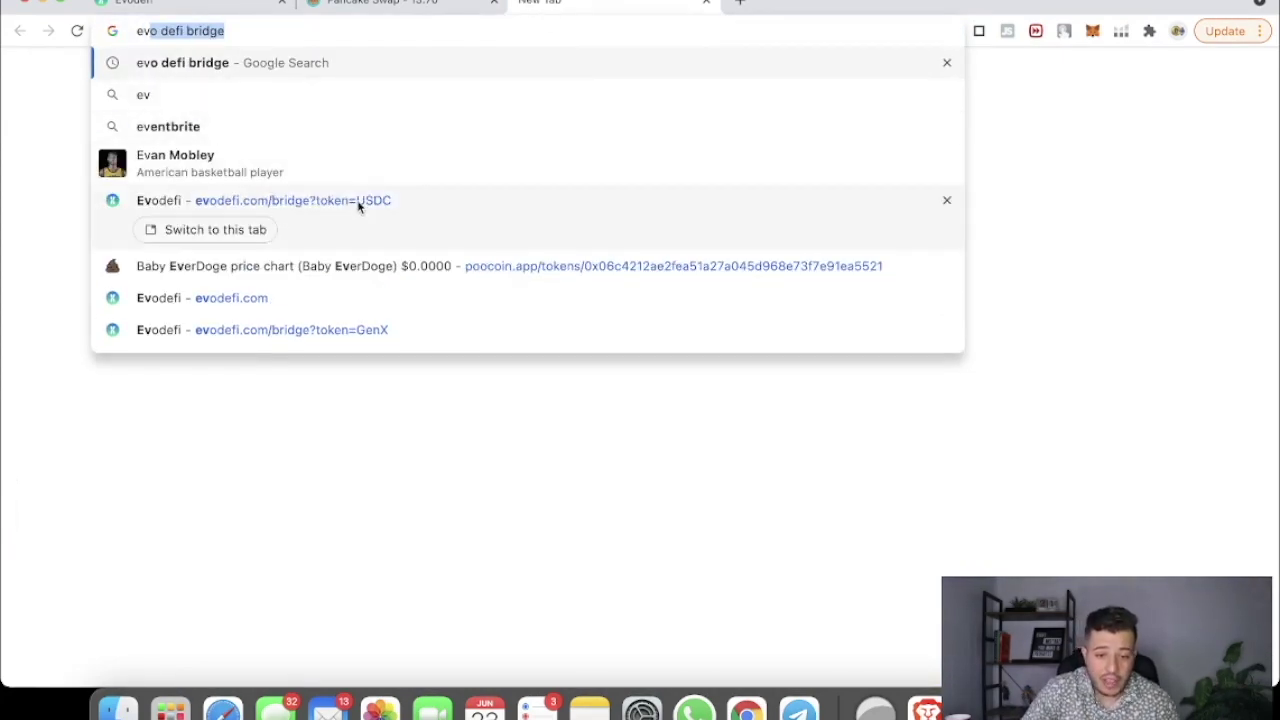
left_click(170, 204)
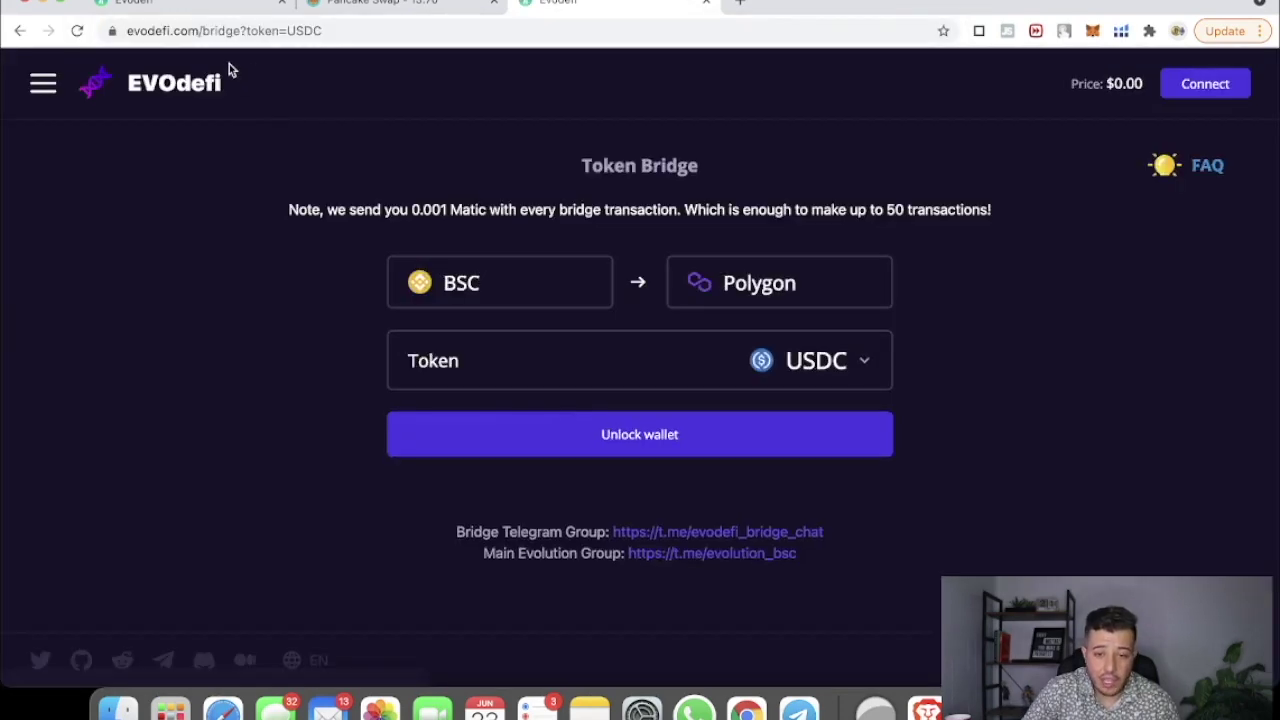
left_click(187, 36)
type("evo")
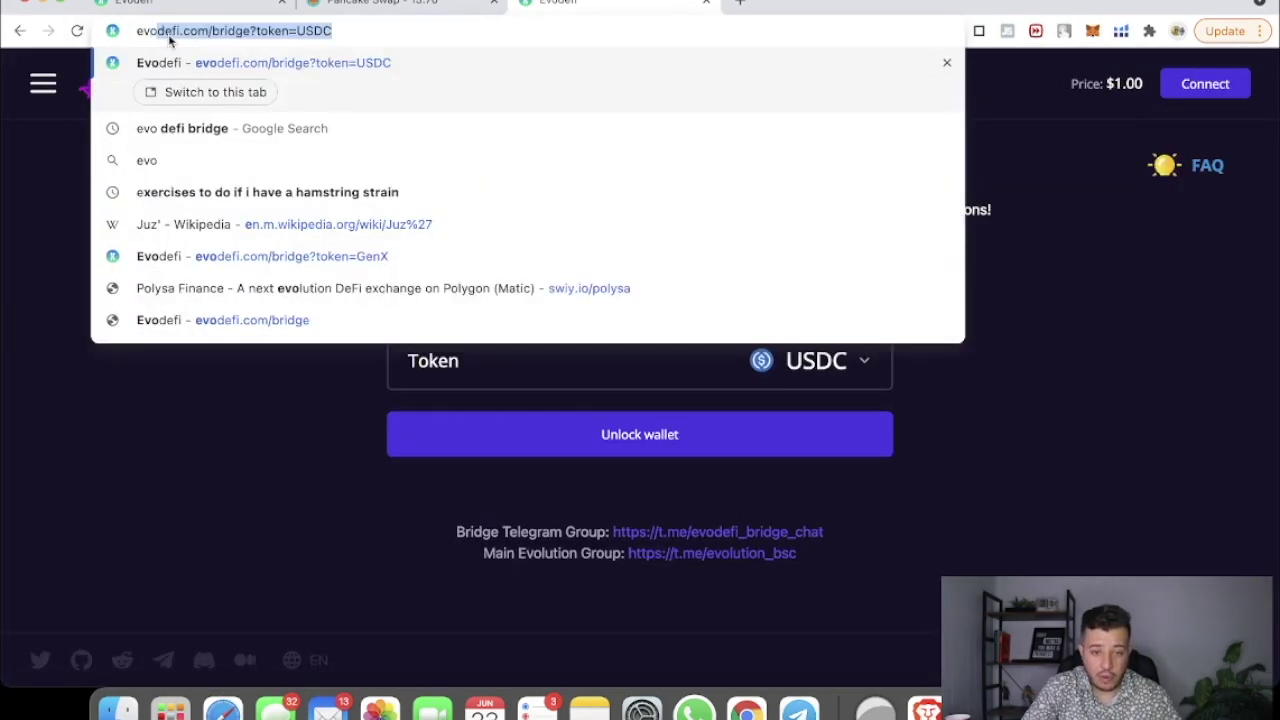
type("defi.com")
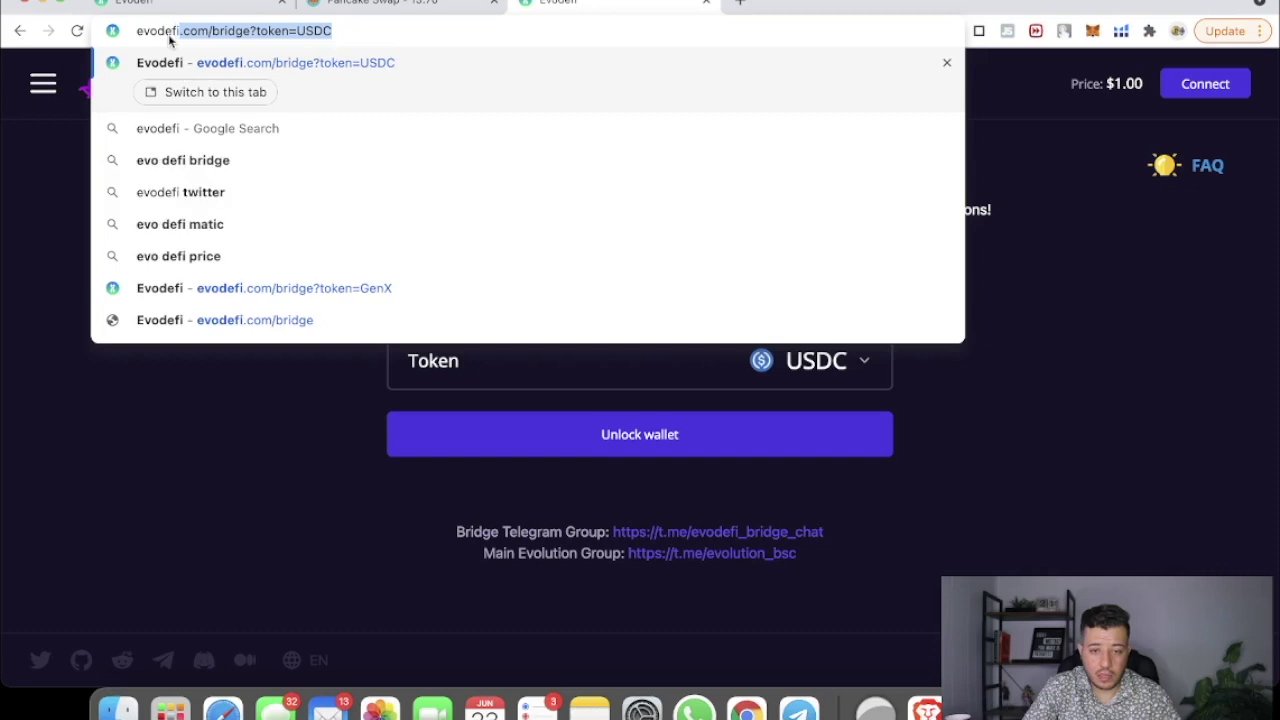
key("Right")
key("BackSpace")
key("BackSpace")
key("BackSpace")
key("BackSpace")
key("BackSpace")
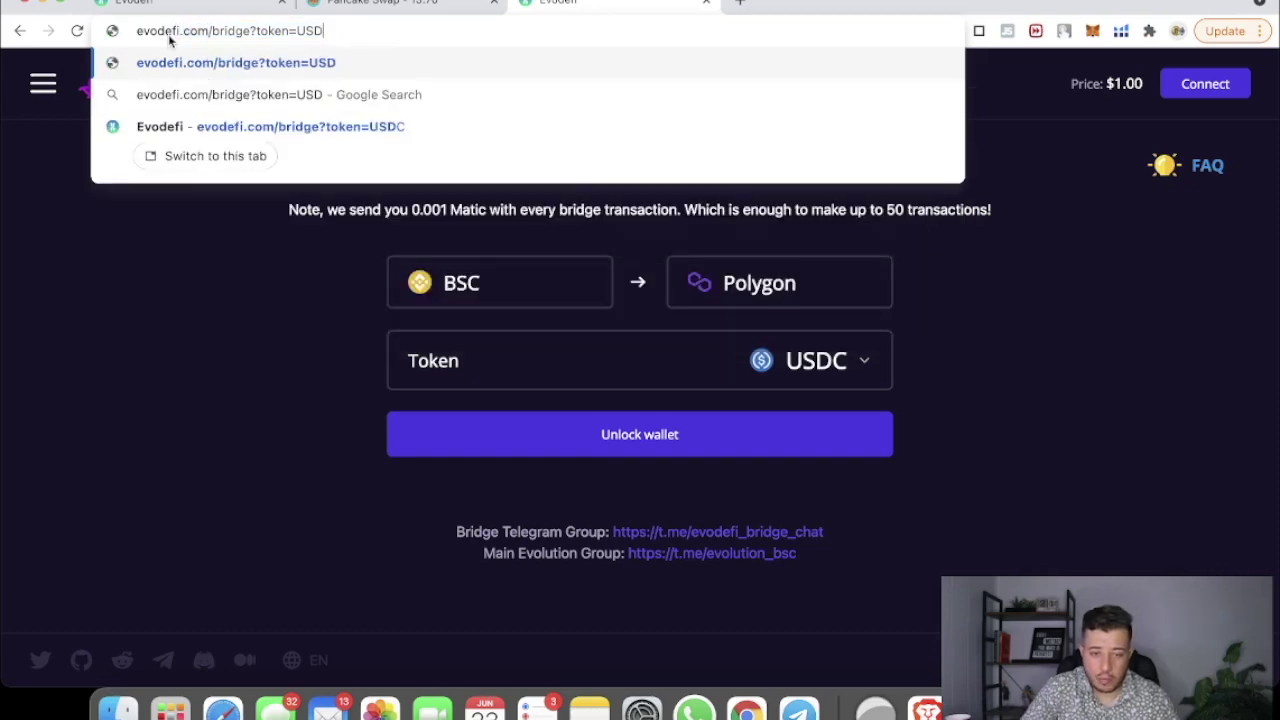
key("BackSpace")
key("BackSpace")
key("BackSpace")
key("BackSpace")
key("BackSpace")
key("BackSpace")
key("BackSpace")
key("BackSpace")
key("BackSpace")
key("BackSpace")
key("BackSpace")
key("BackSpace")
key("BackSpace")
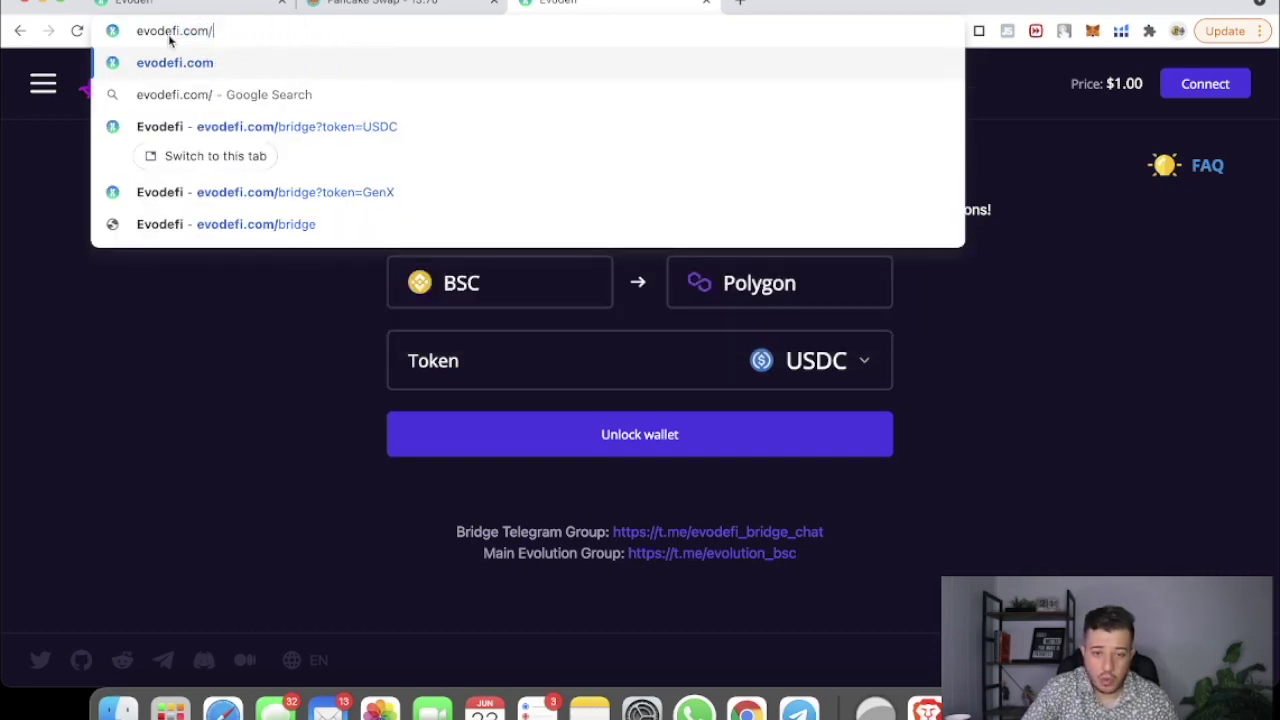
key("Return")
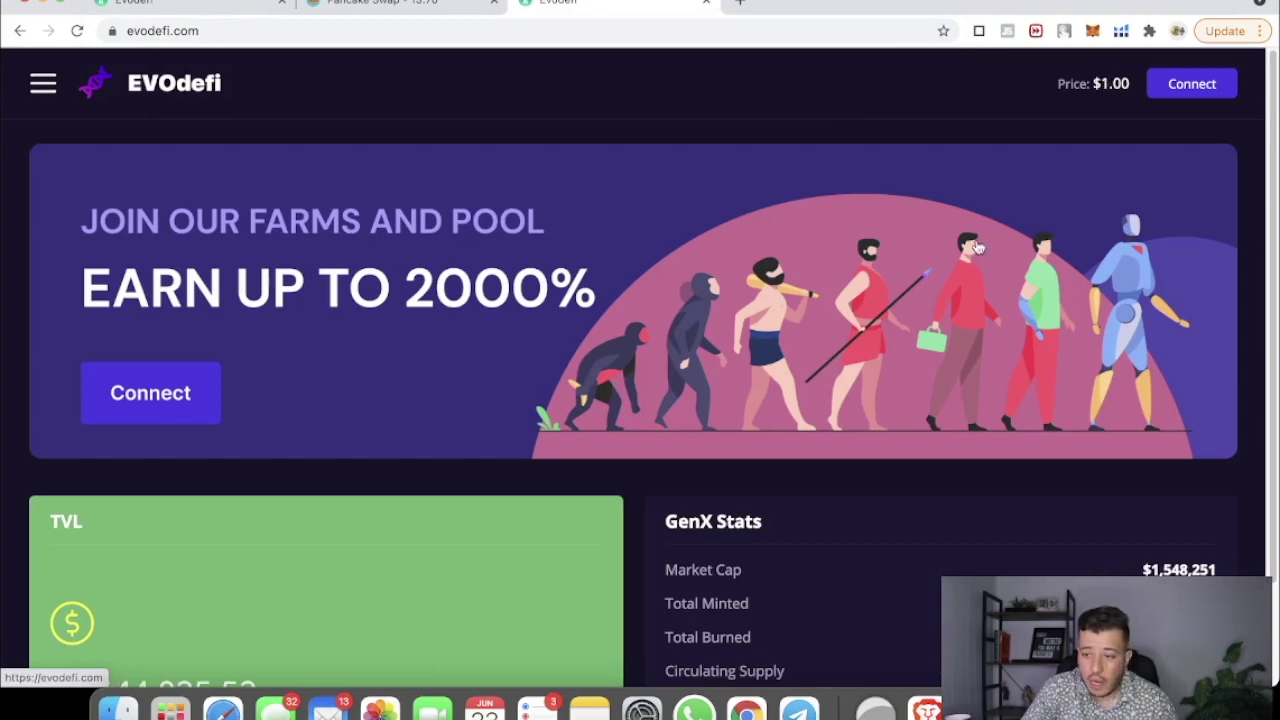
Step: Connect MetaMask to EVOdefi, open Bridge > Token Bridge, and open the token list to pick USDC
left_click(1222, 87)
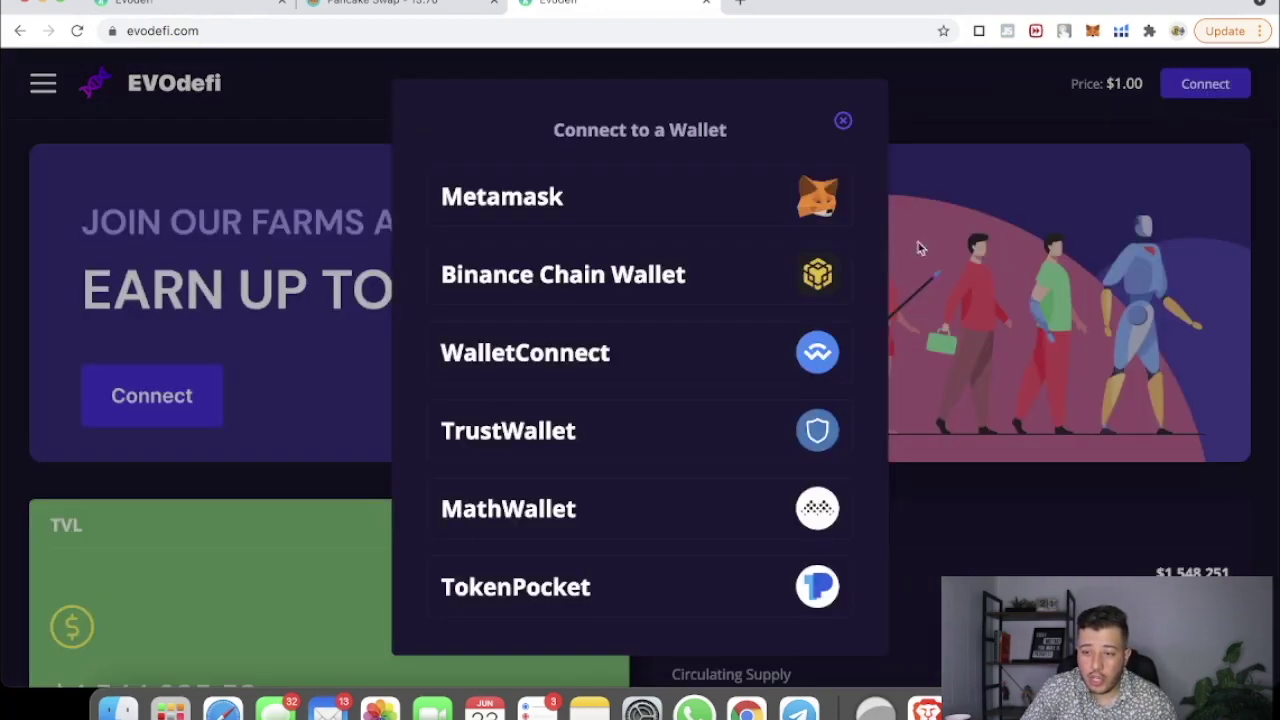
left_click(619, 204)
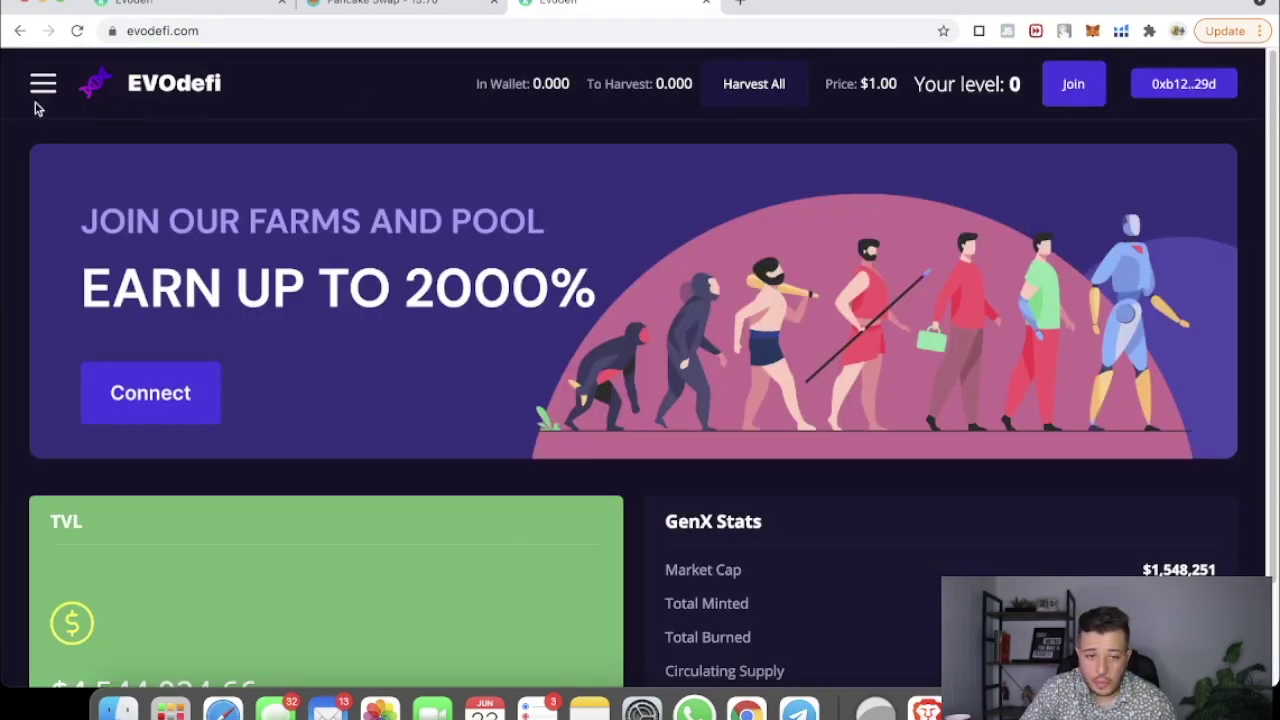
left_click(44, 87)
left_click(121, 266)
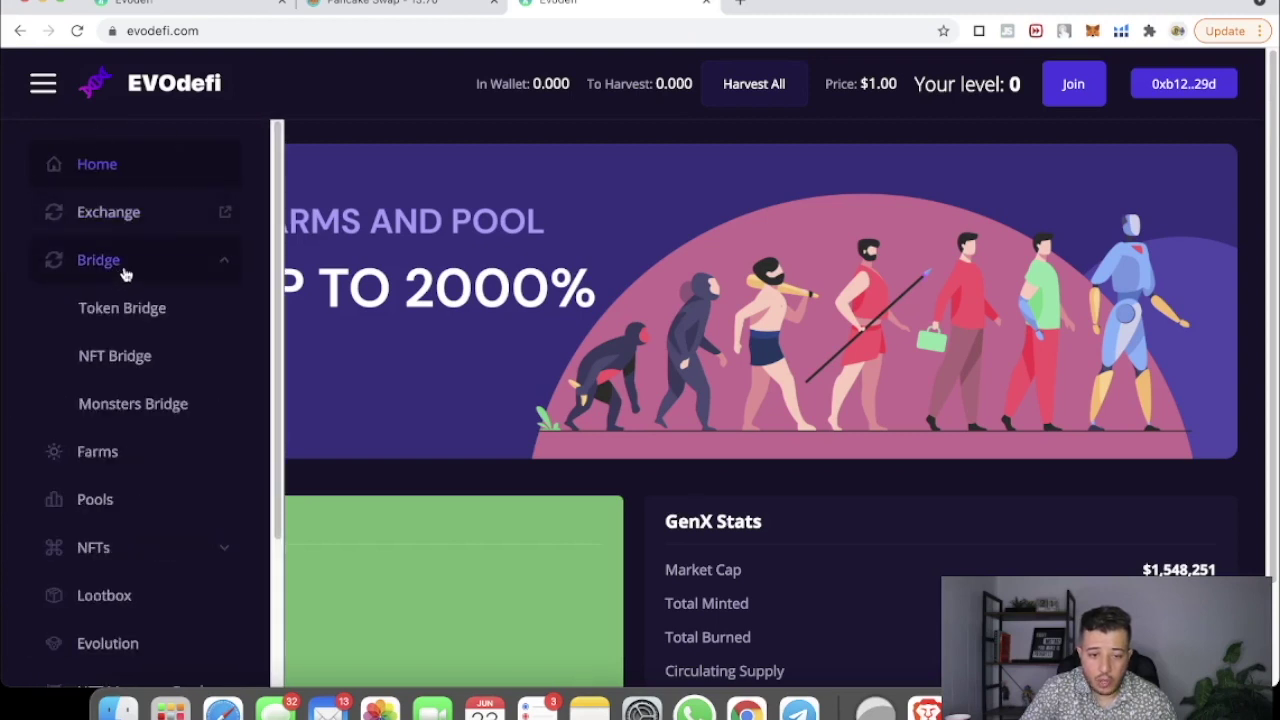
left_click(122, 310)
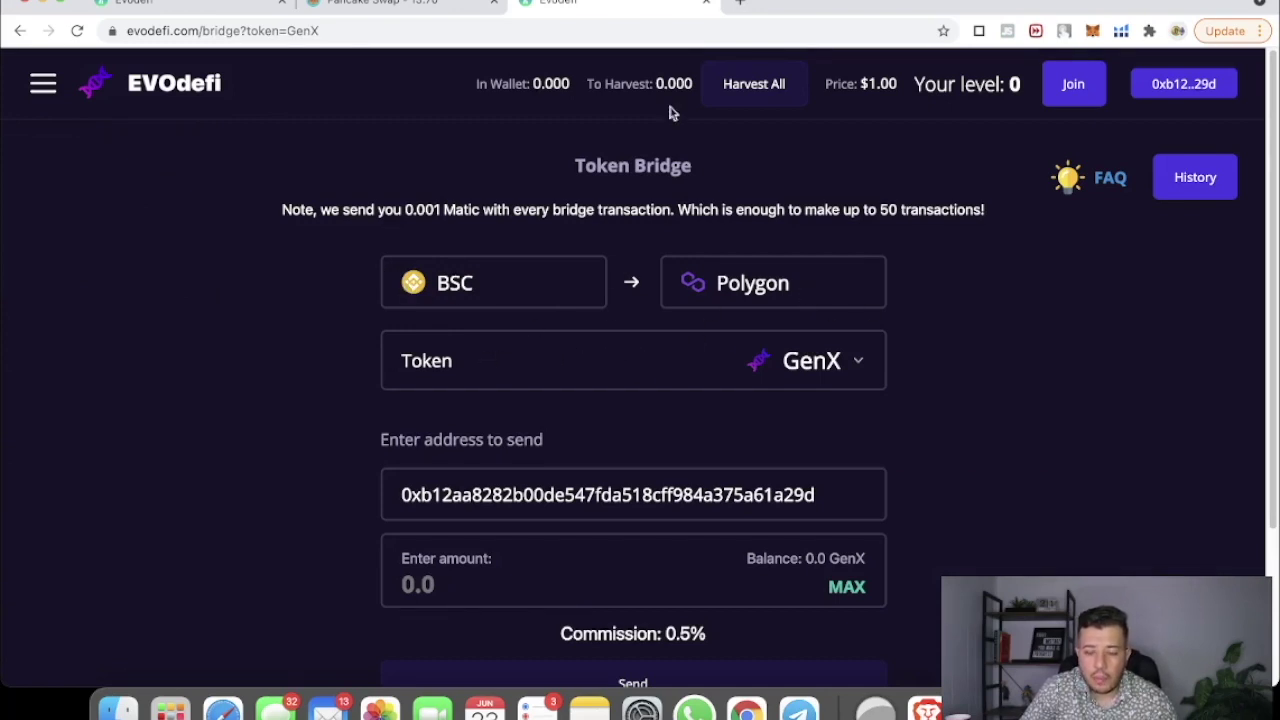
left_click(785, 374)
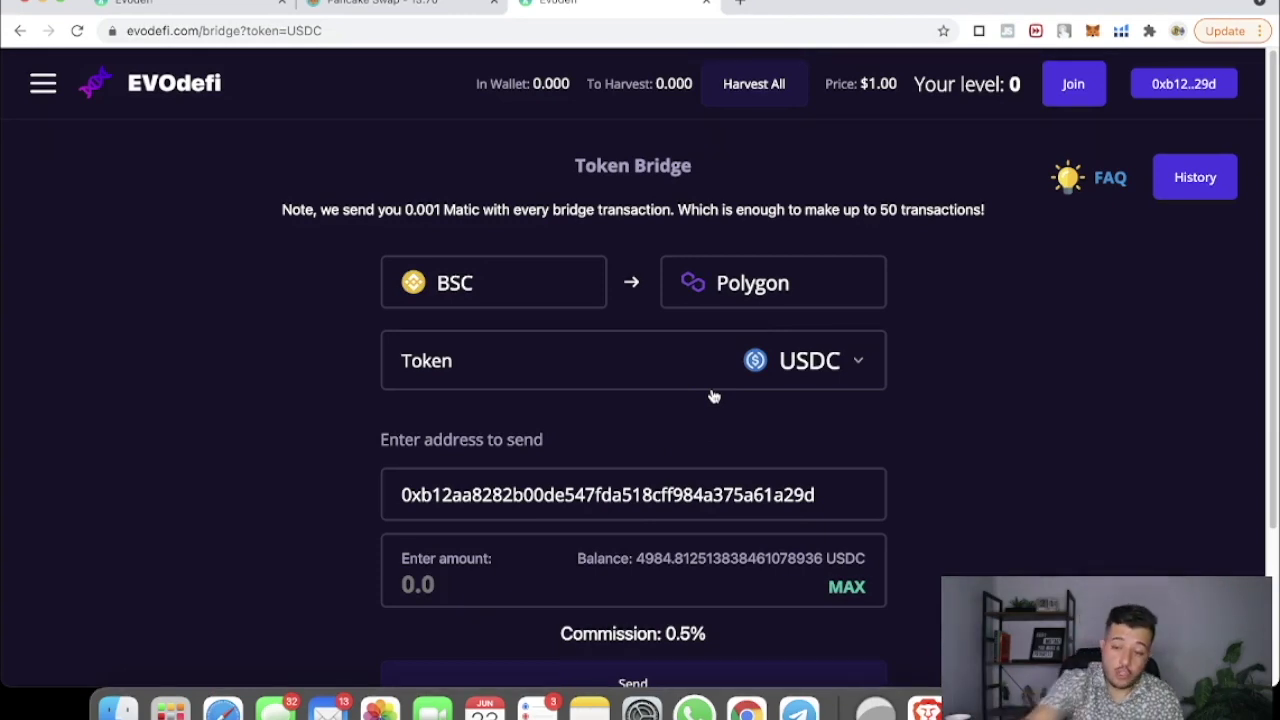
Step: Fill the bridge amount with the full USDC balance via MAX and note the 0.5% commission
left_click(460, 600)
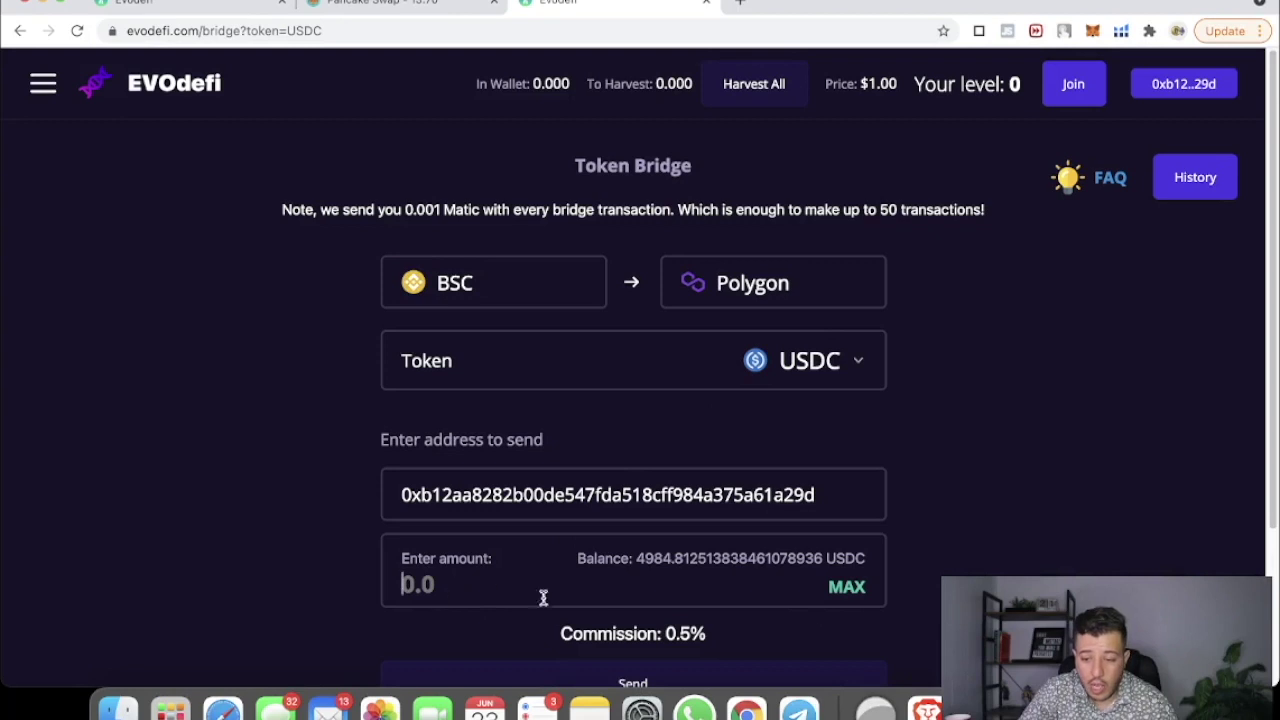
left_click(838, 592)
scroll(651, 560, "down", 4)
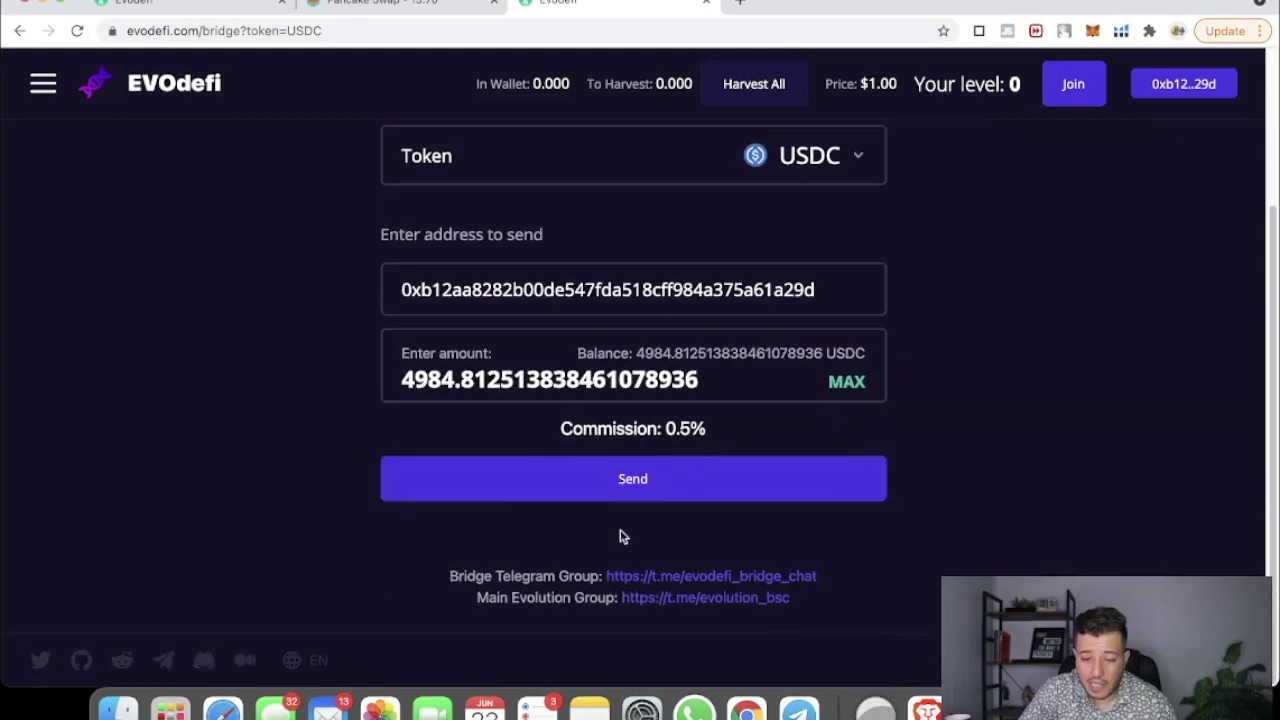
left_click_drag(652, 430, 712, 432)
left_click(722, 433)
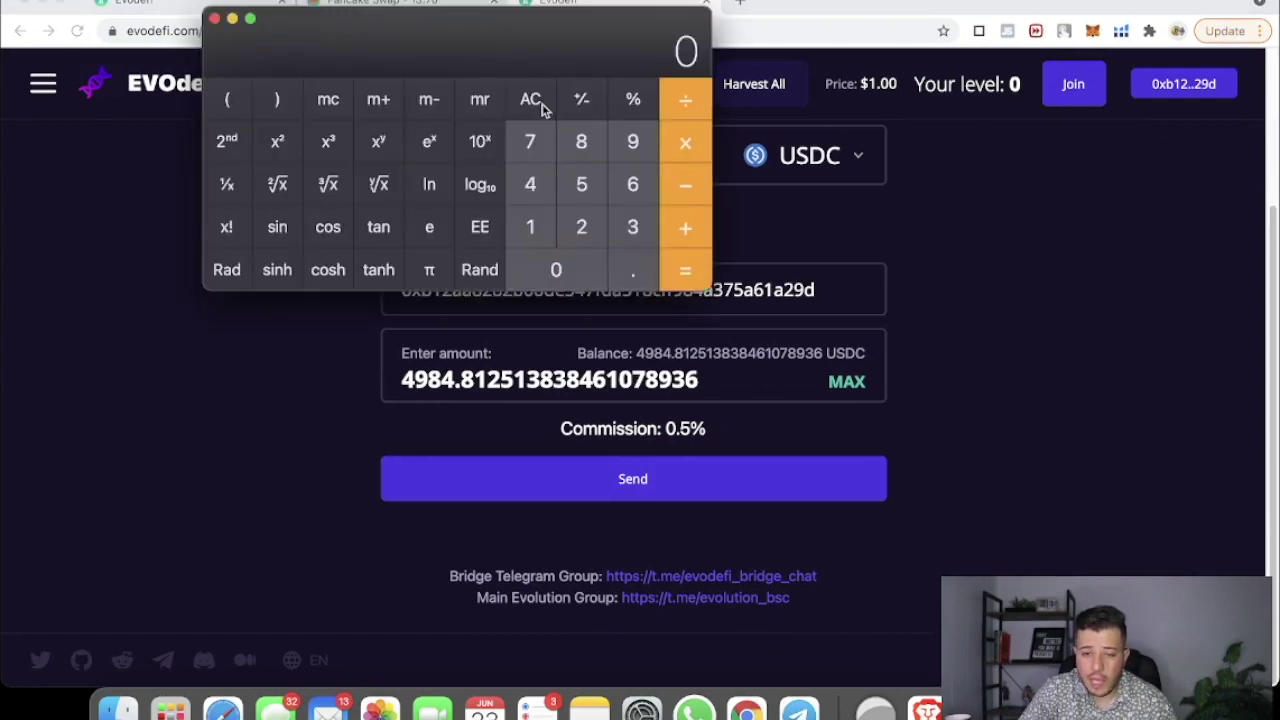
Step: Enter 4984 × 0.0005 on the Calculator keypad
left_click(537, 199)
left_click(634, 165)
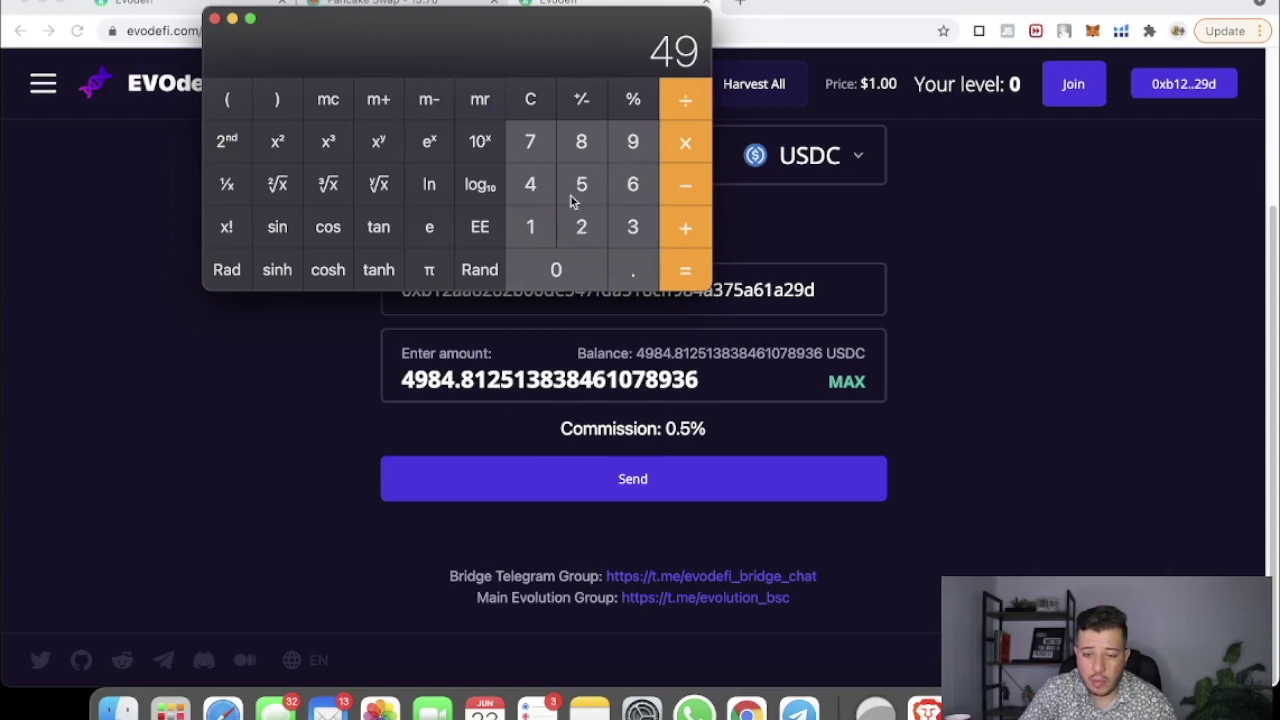
left_click(589, 156)
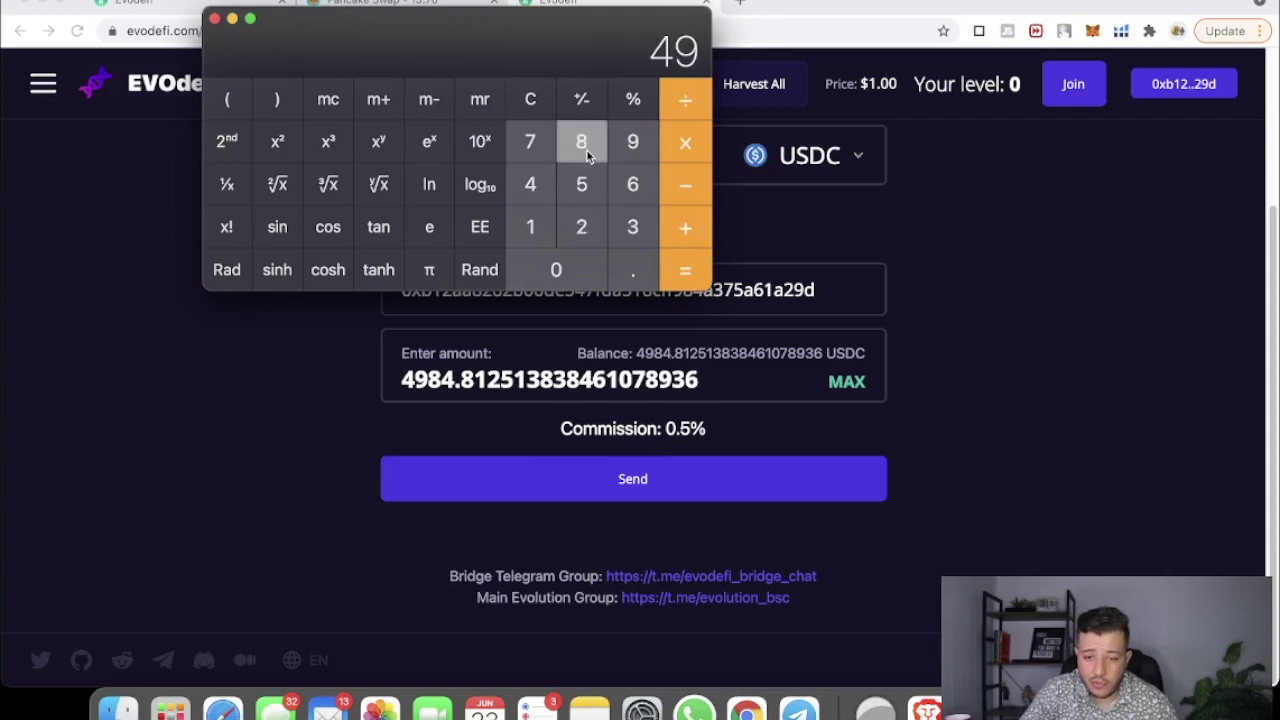
left_click(547, 185)
left_click(692, 144)
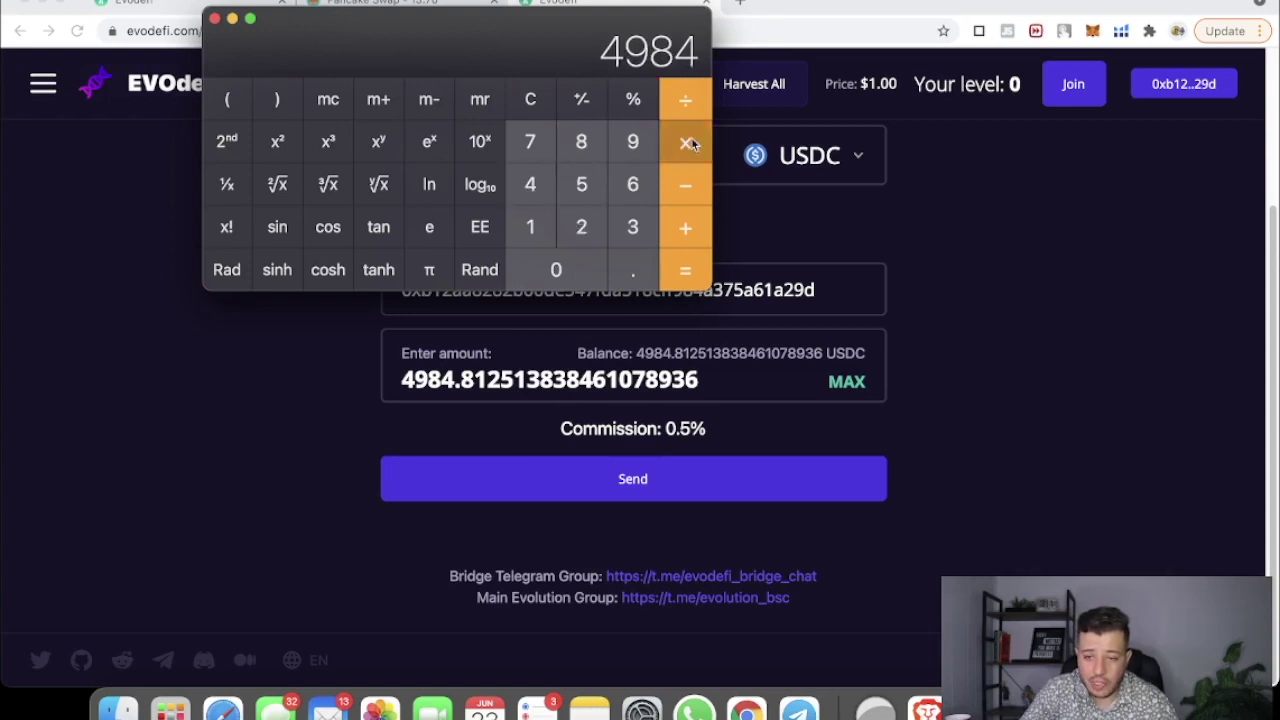
left_click(636, 276)
left_click(561, 274)
left_click(563, 272)
left_click(570, 268)
left_click(577, 200)
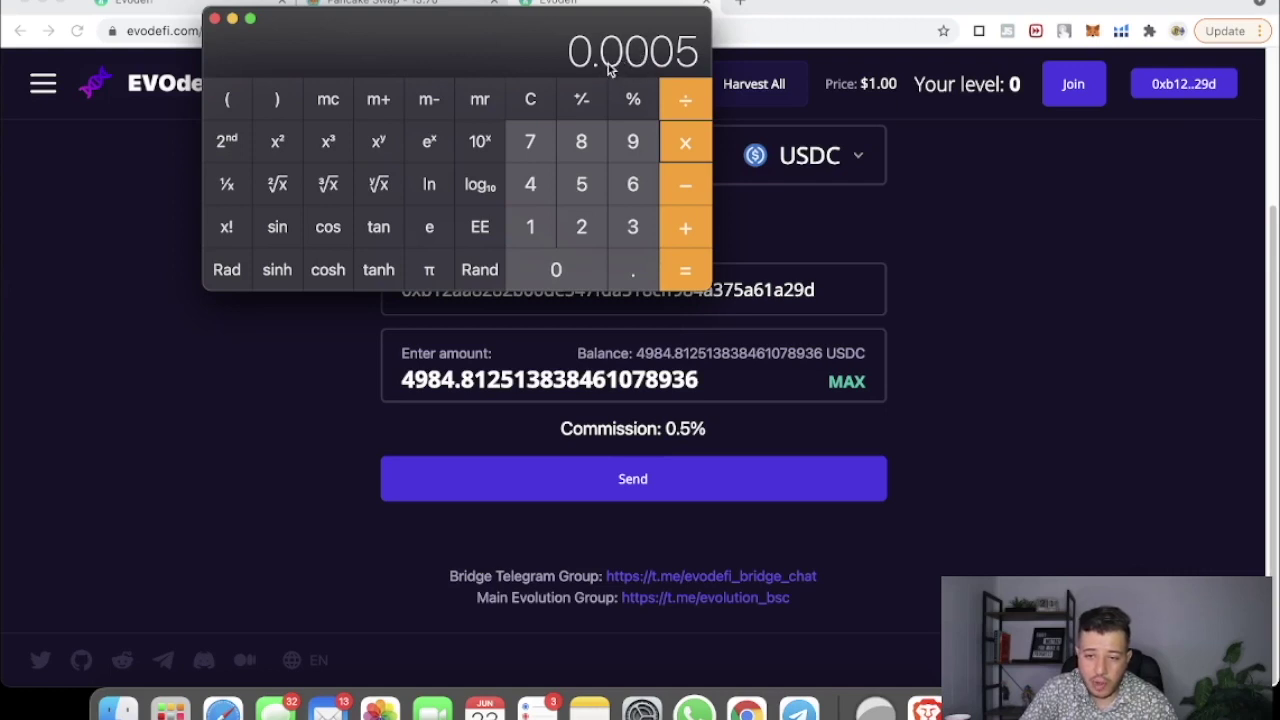
Step: Calculate the commission, then send the USDC bridge transfer with a raised gas price and confirm it
left_click(686, 276)
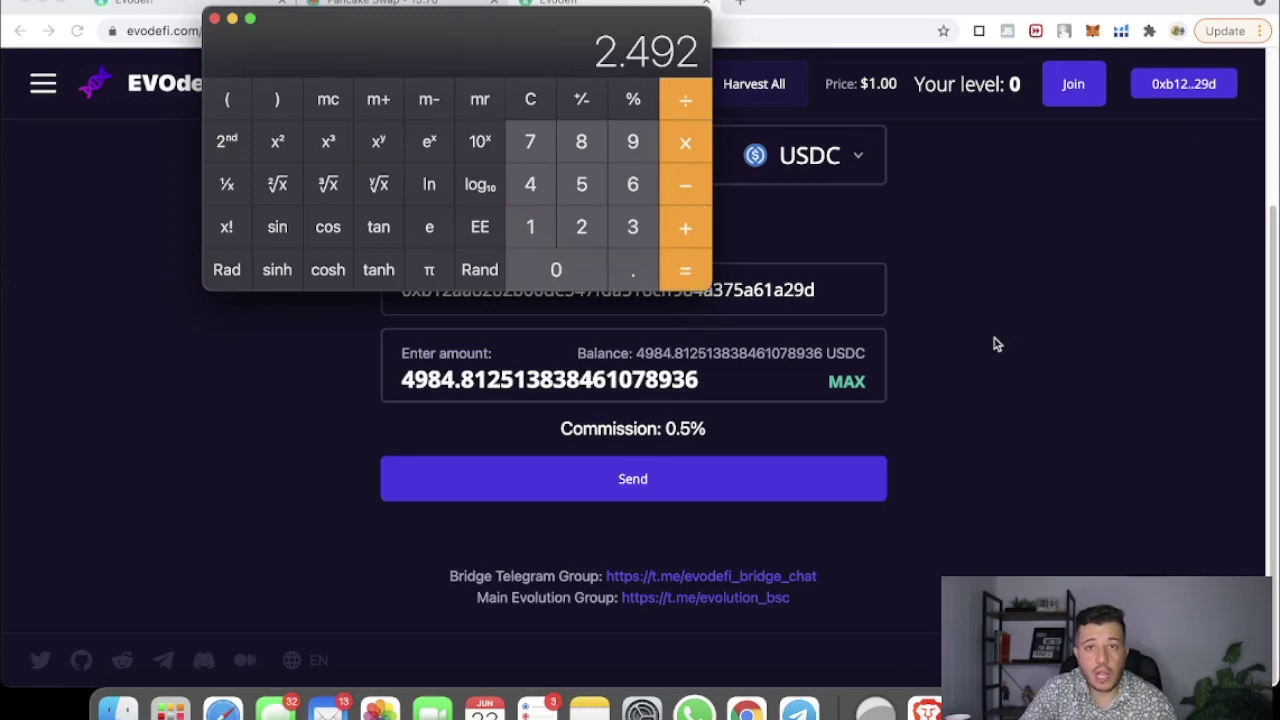
left_click(997, 343)
left_click(628, 489)
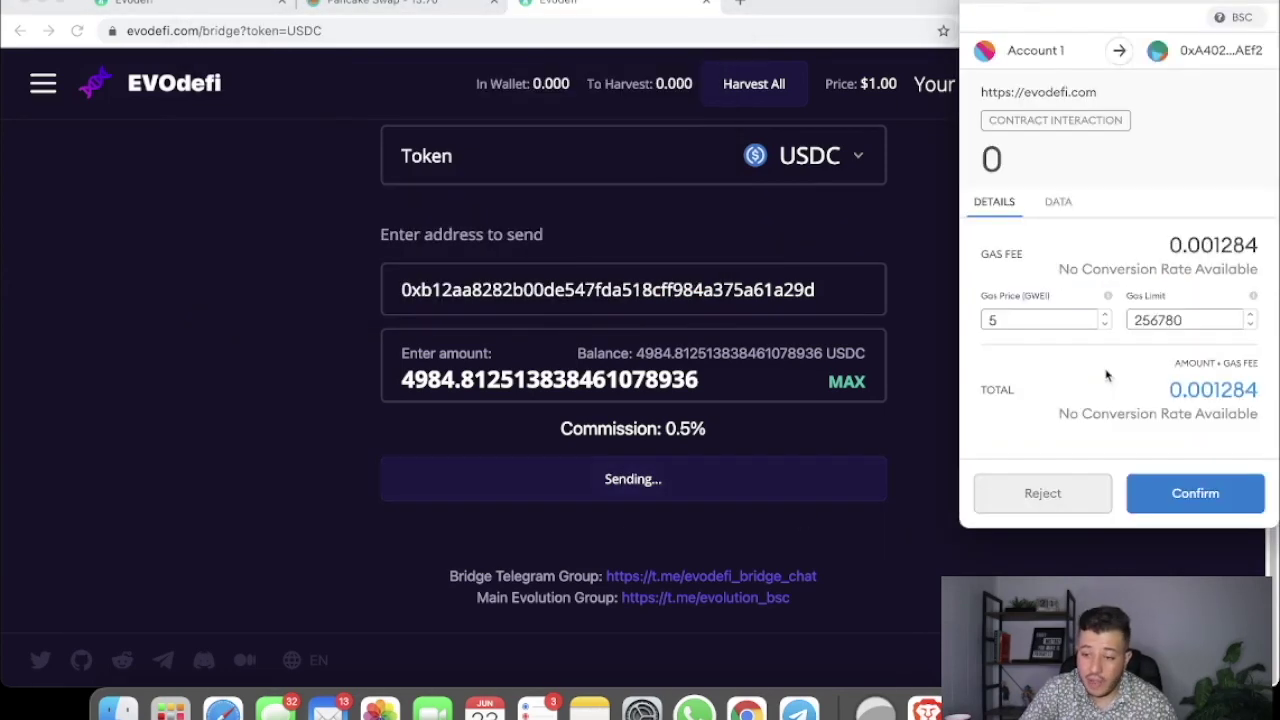
type("1")
left_click(1192, 493)
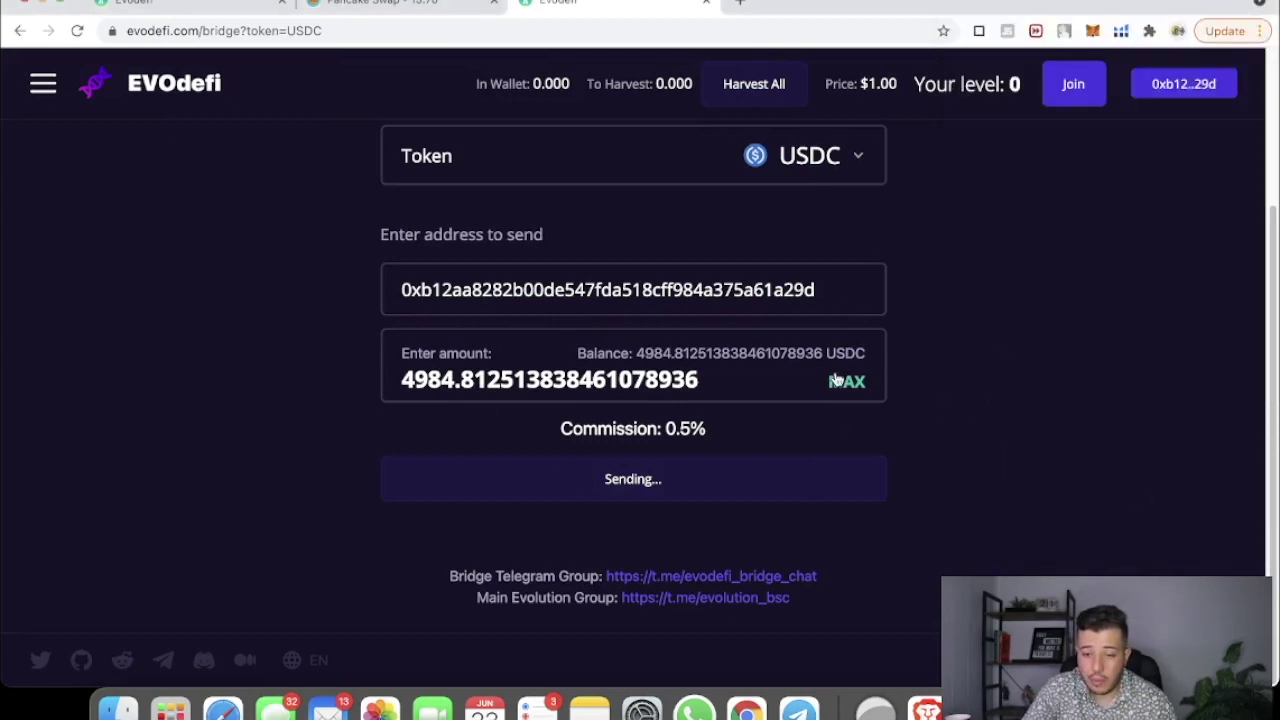
scroll(811, 409, "up", 2)
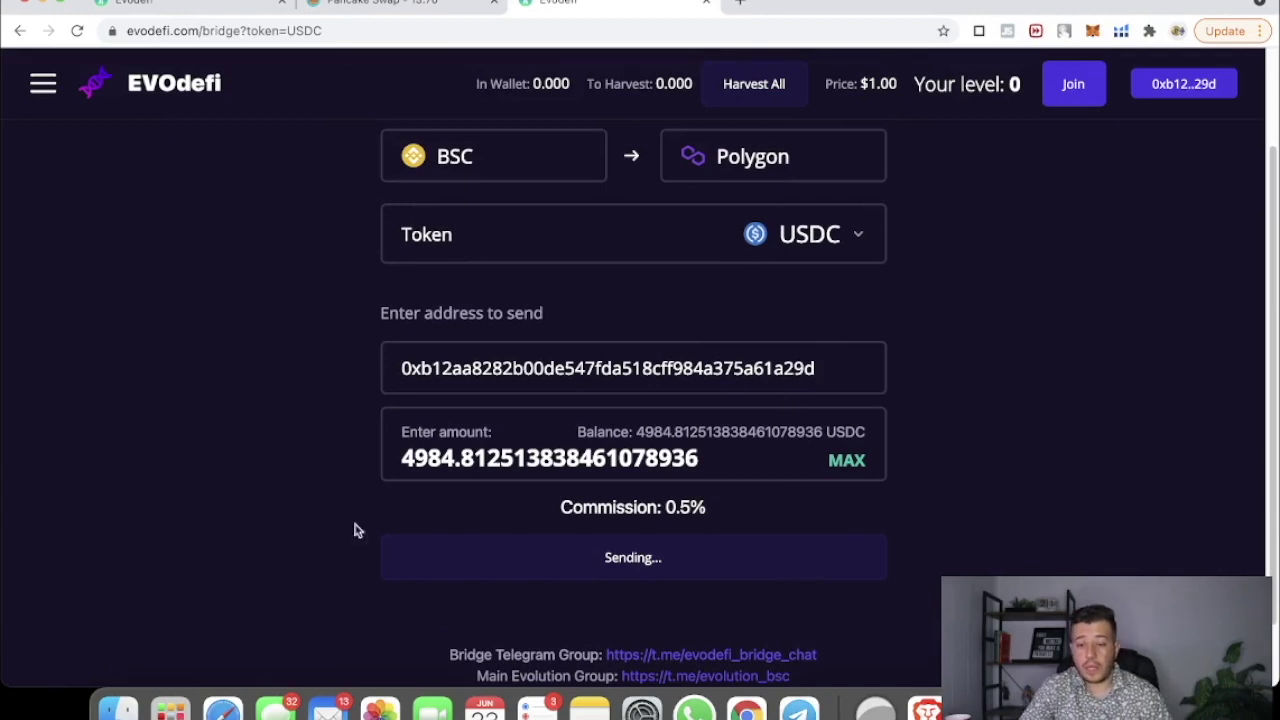
scroll(516, 377, "up", 1)
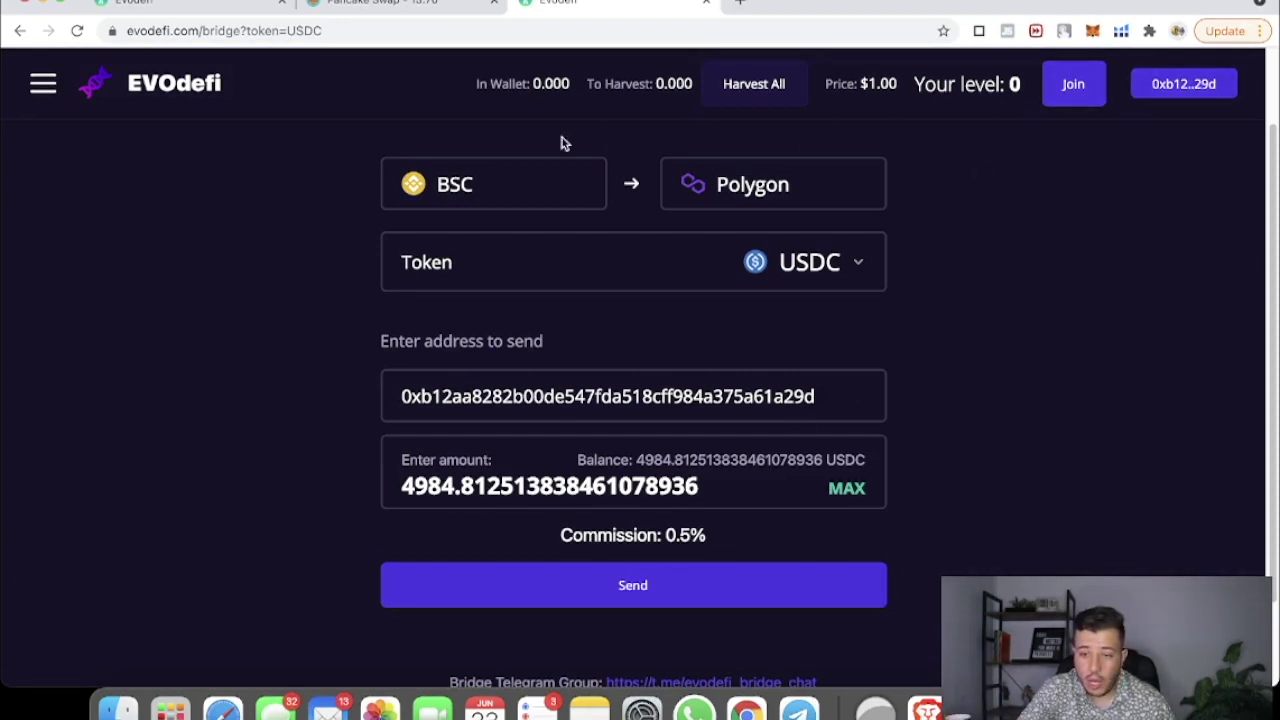
left_click(1092, 30)
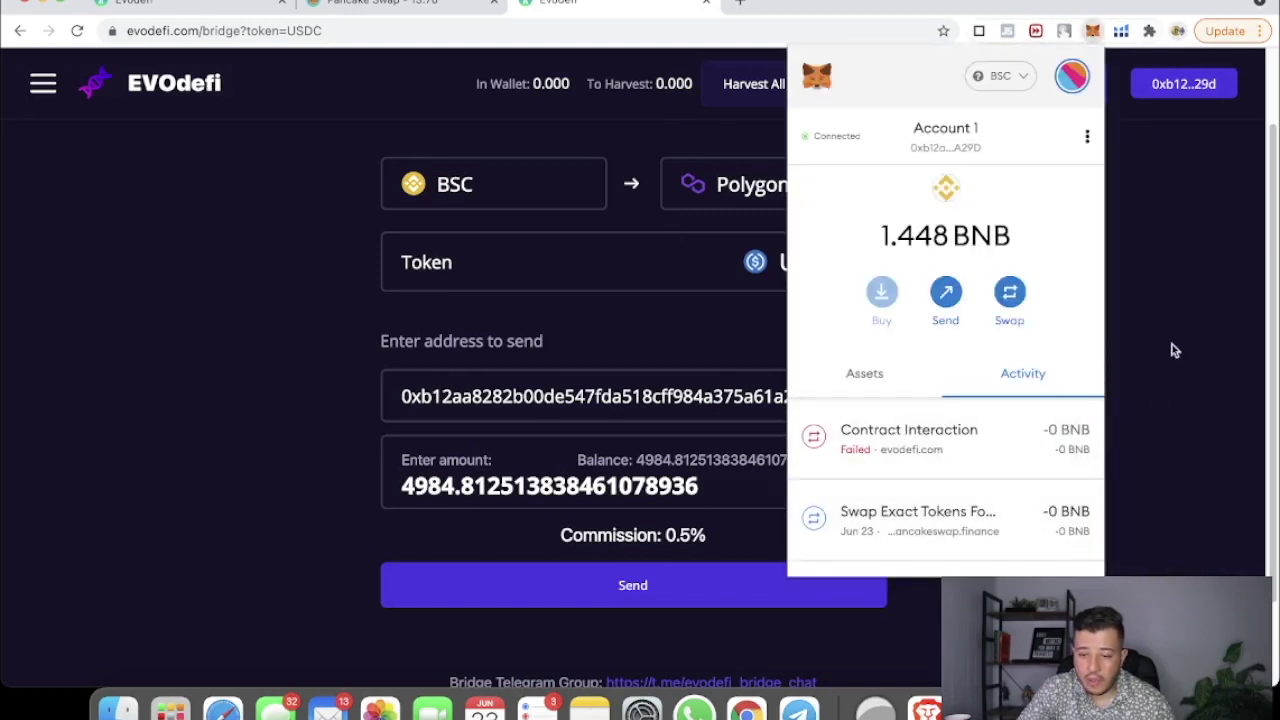
Step: Resend the USDC bridge transfer with an edited gas price and approve it in MetaMask
left_click(1138, 404)
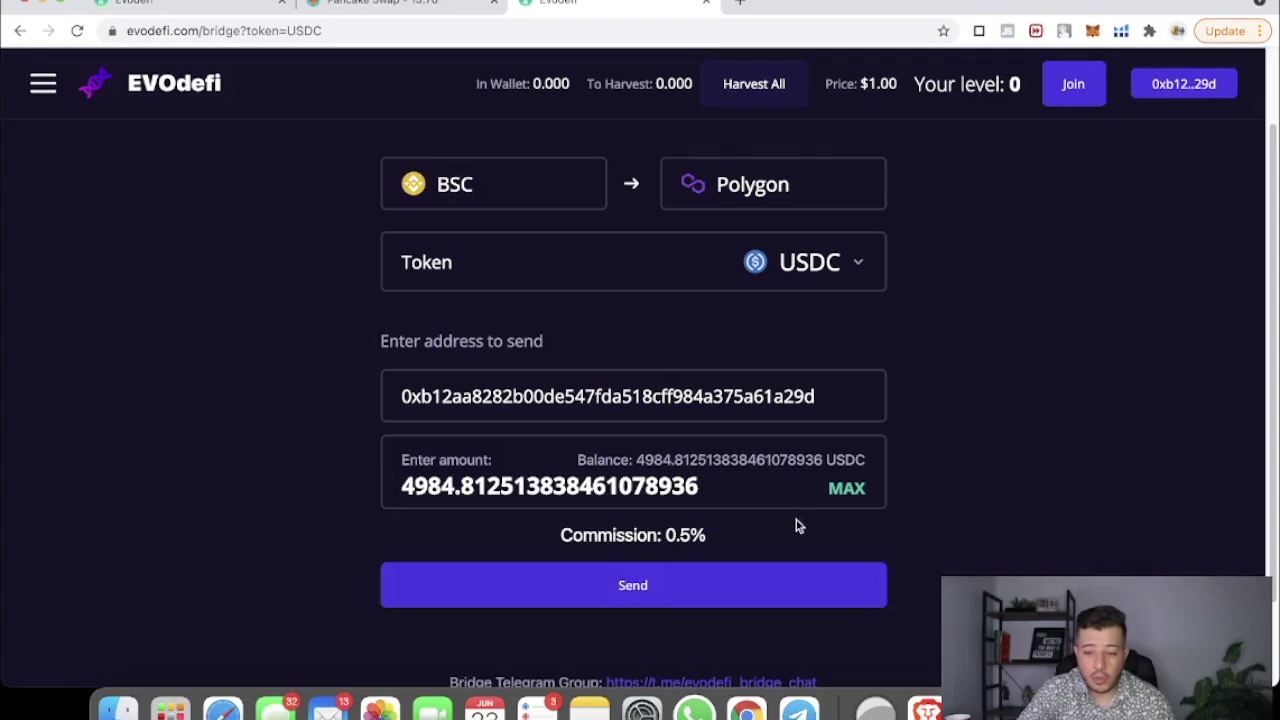
left_click(672, 595)
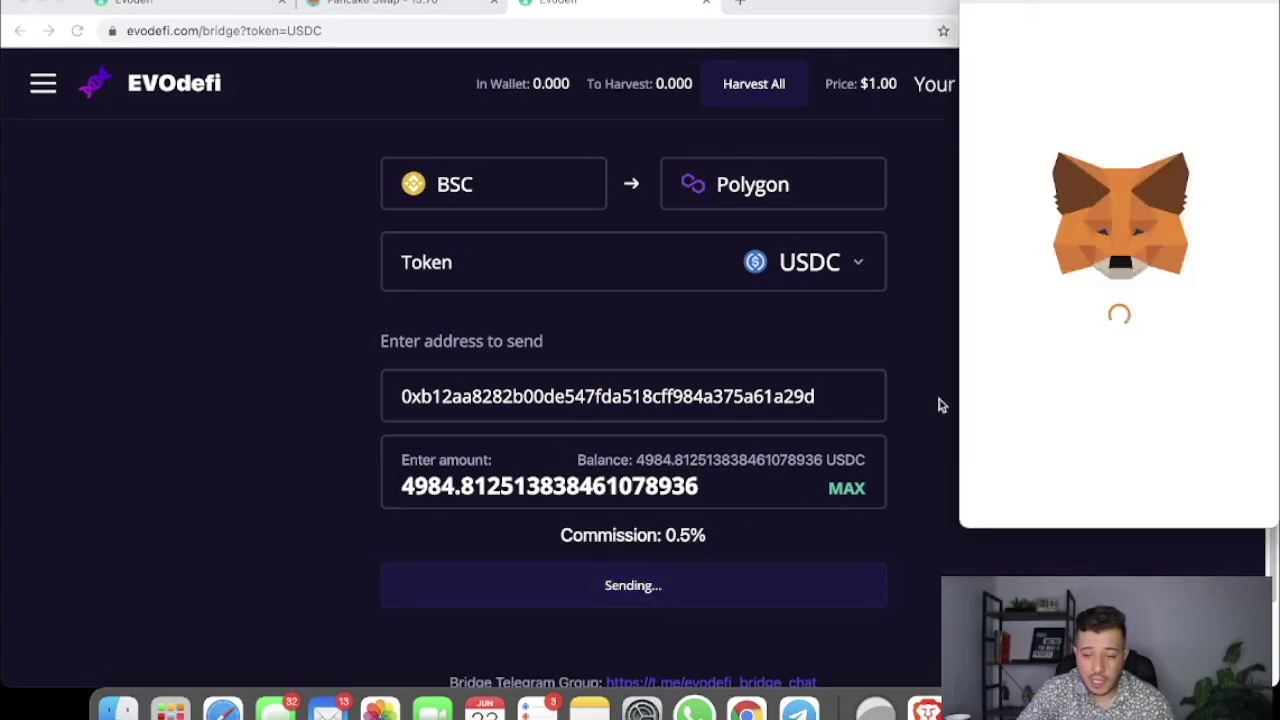
type("025")
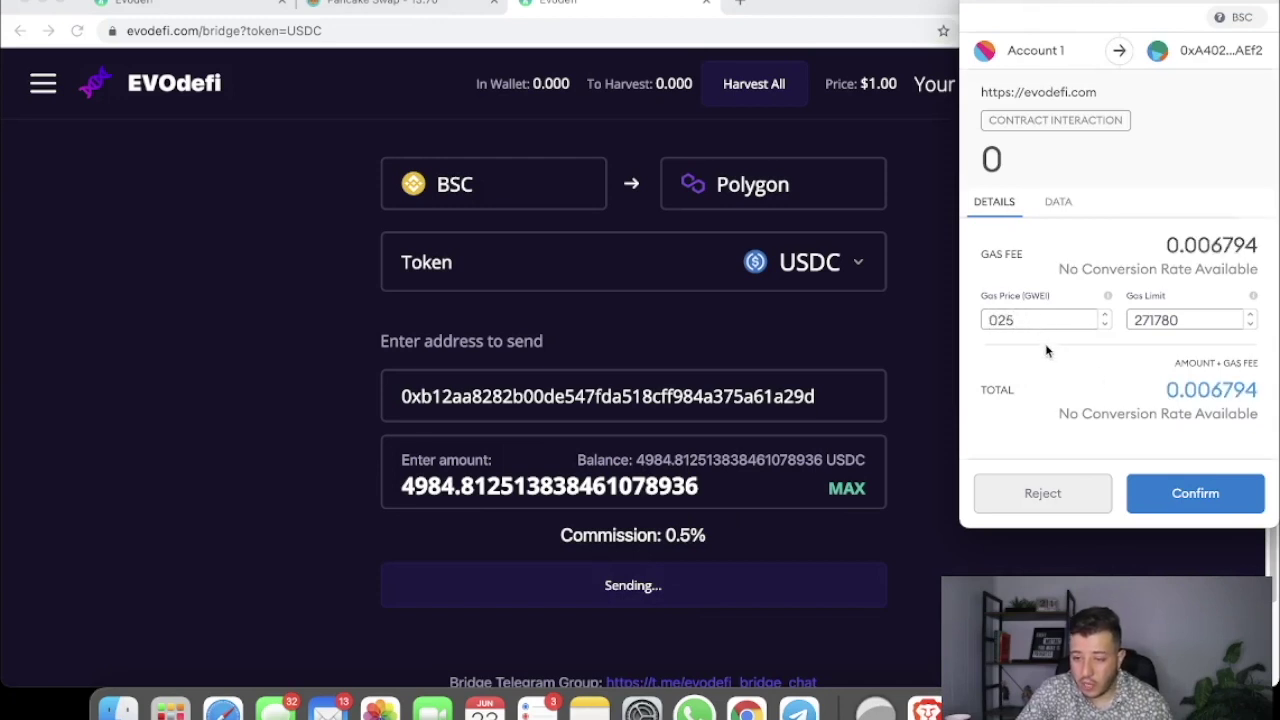
left_click(1135, 495)
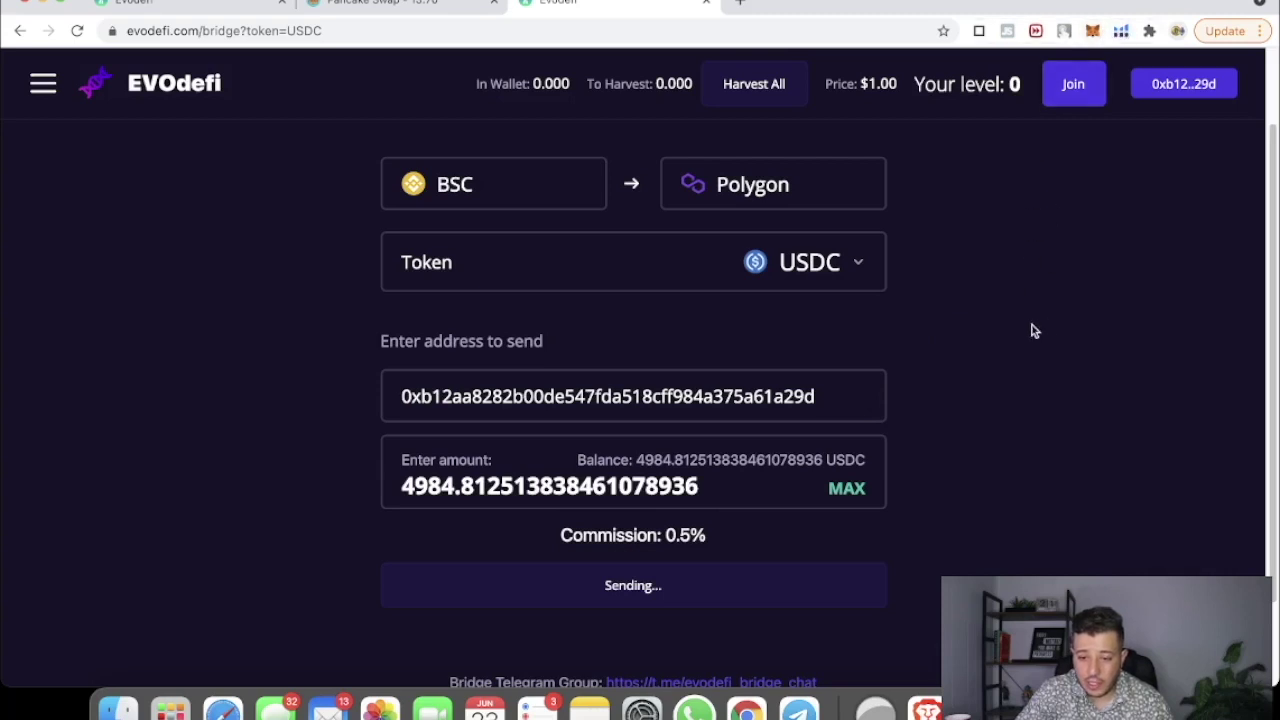
scroll(1036, 322, "up", 2)
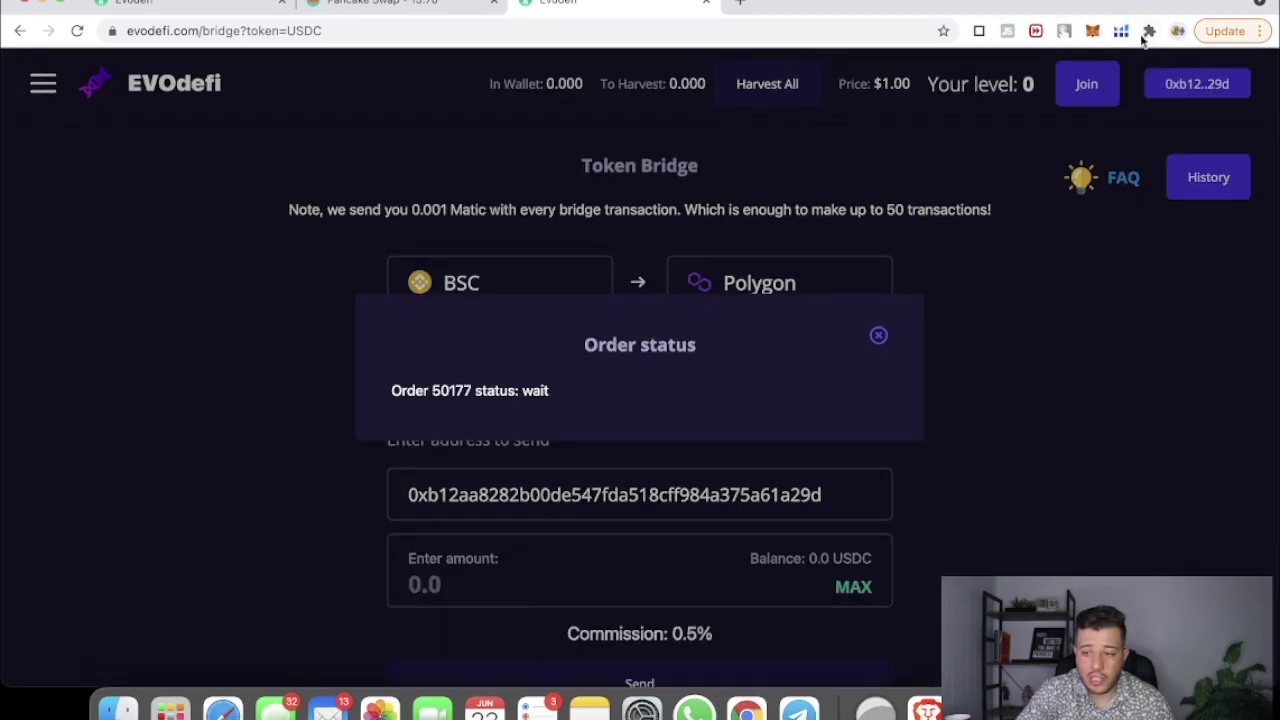
left_click(1092, 31)
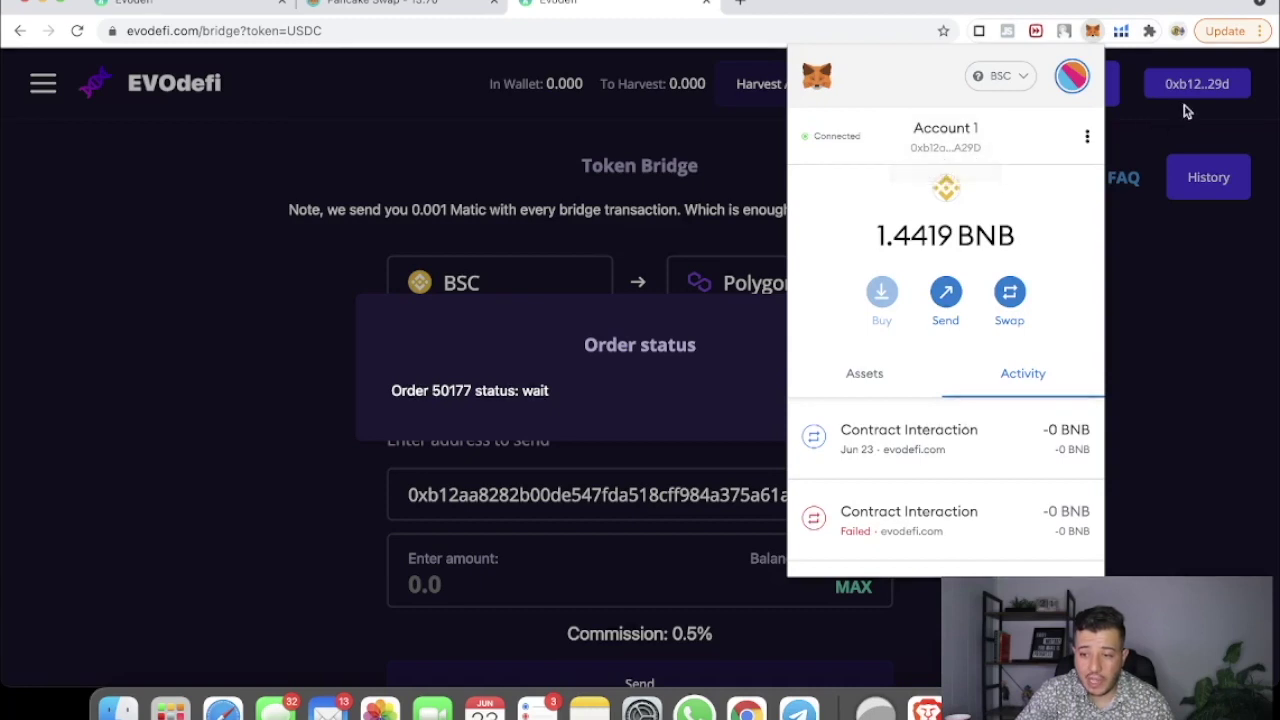
left_click(1200, 343)
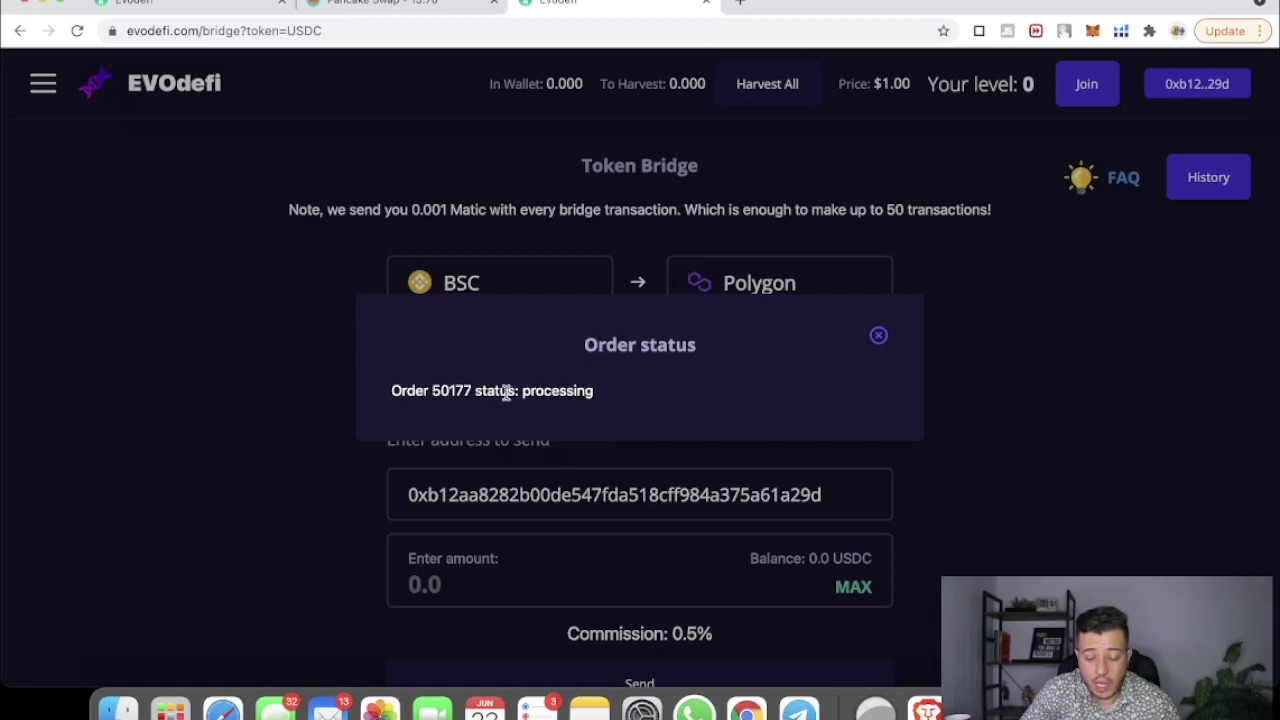
left_click(1092, 31)
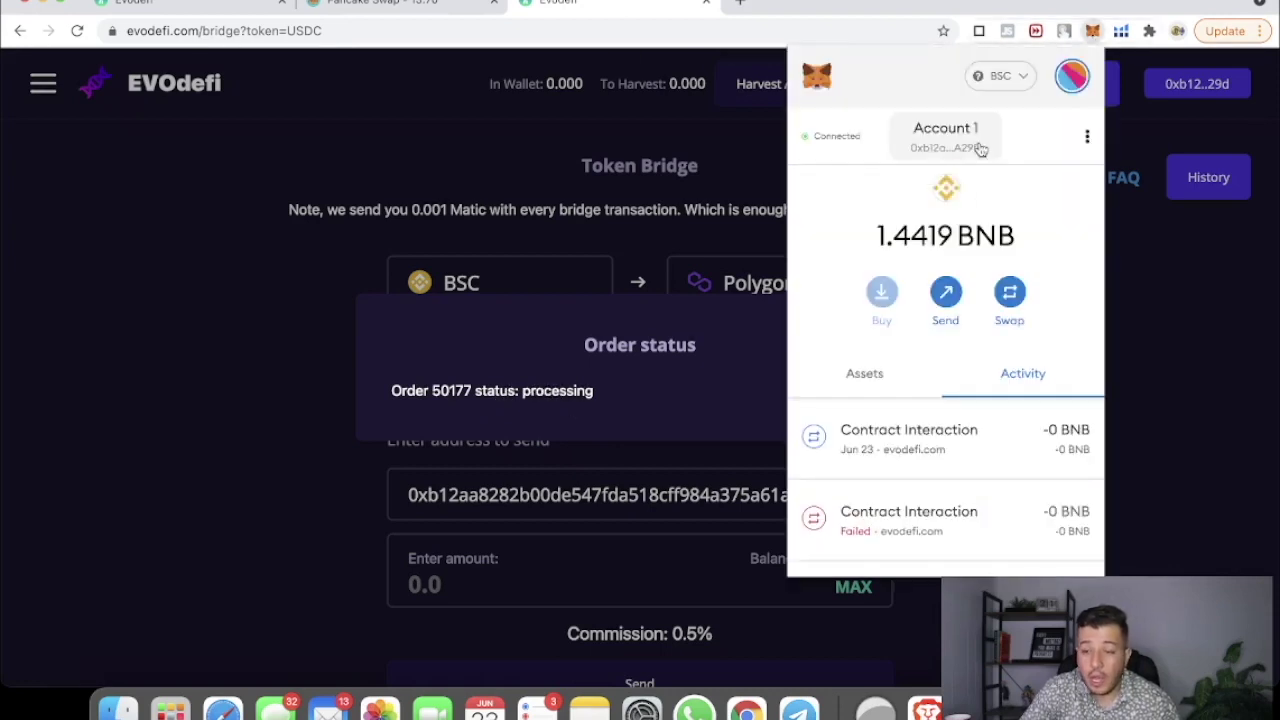
Step: Abandon the empty MetaMask custom network form and open a new blank browser tab
left_click(996, 88)
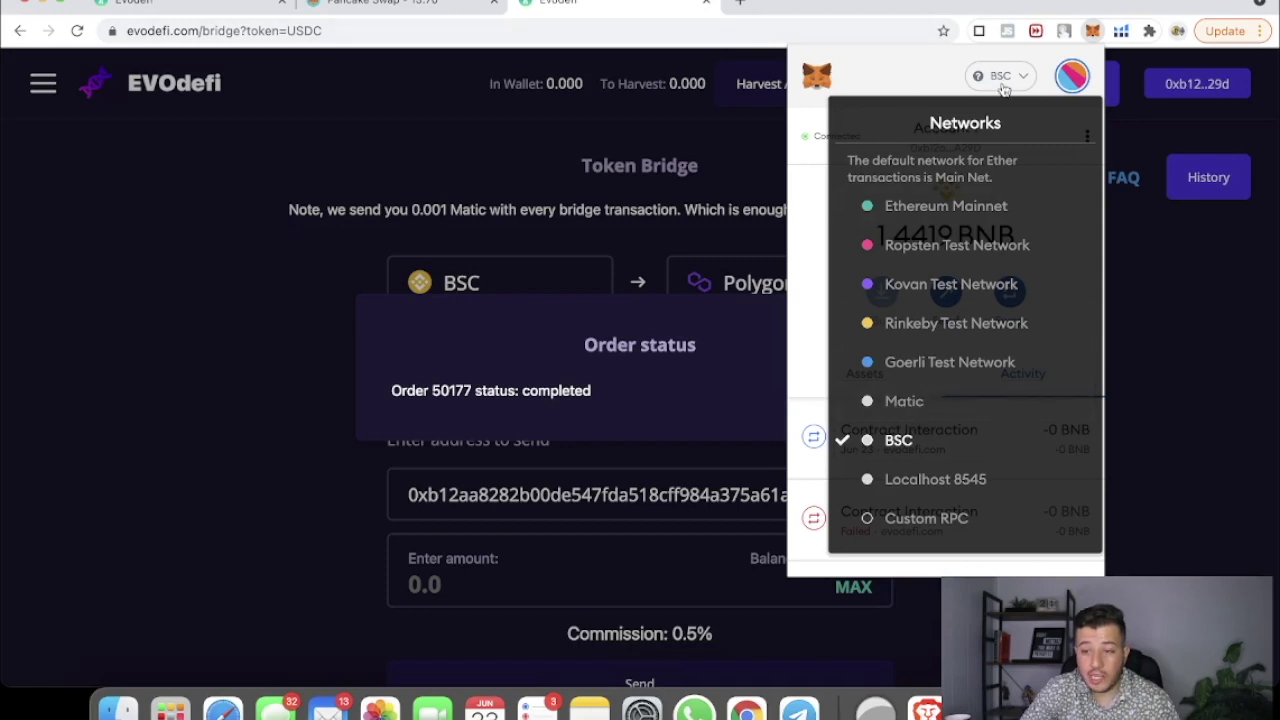
left_click(912, 520)
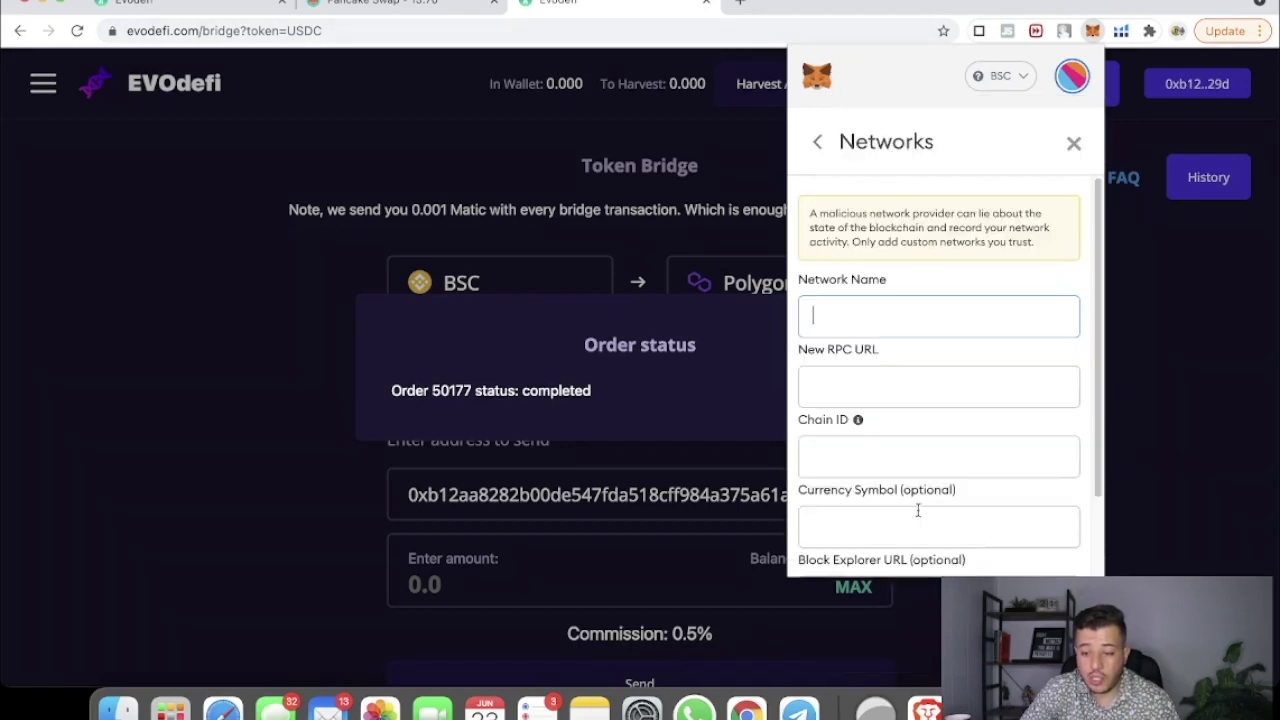
left_click(852, 320)
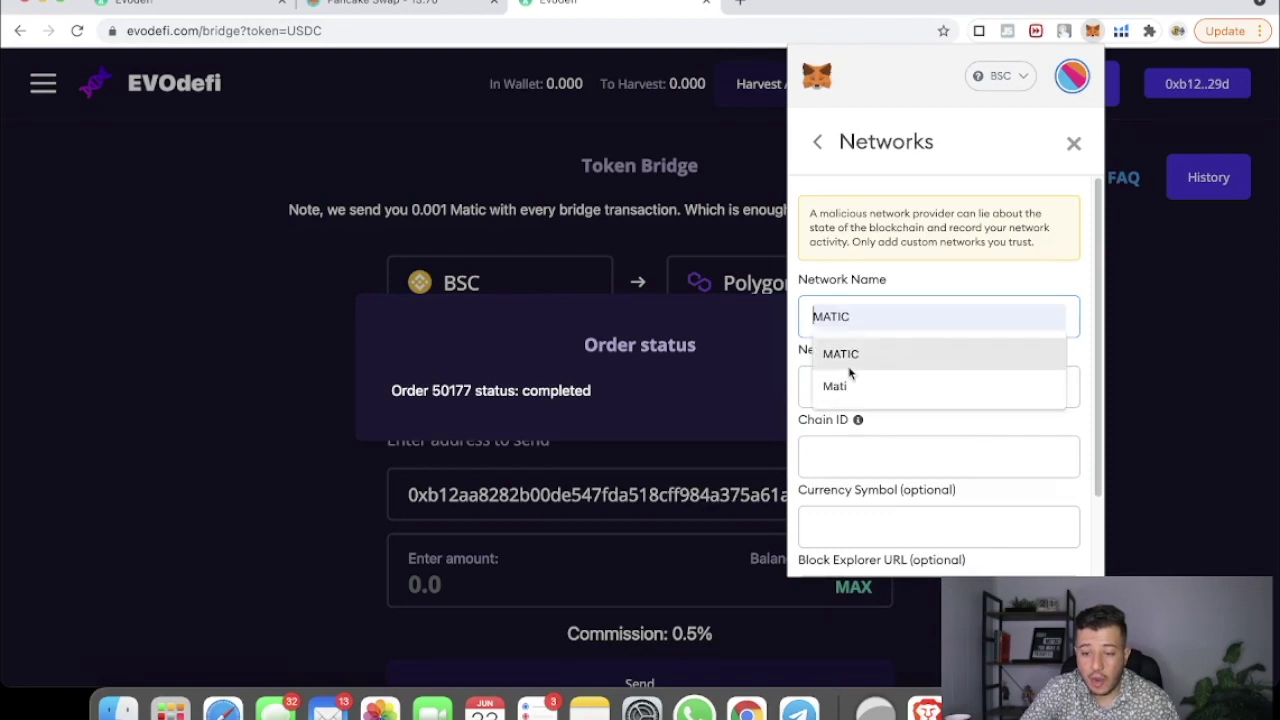
left_click(1070, 148)
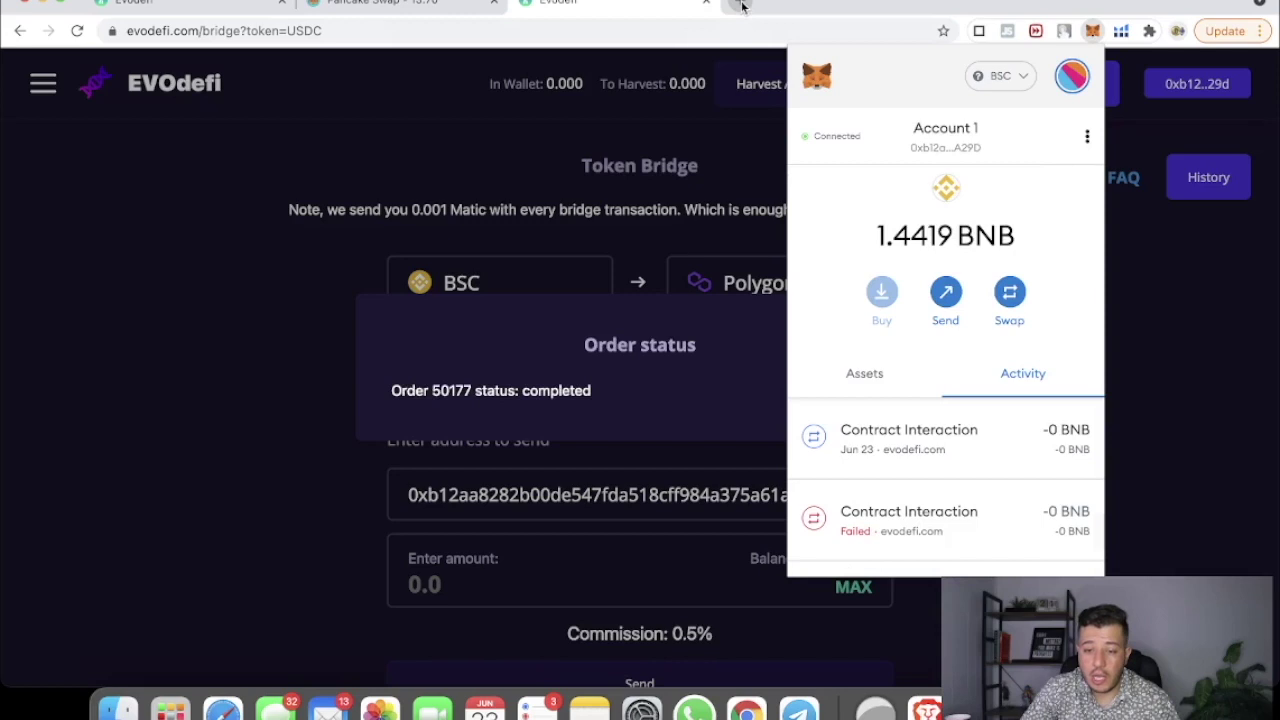
left_click(740, 6)
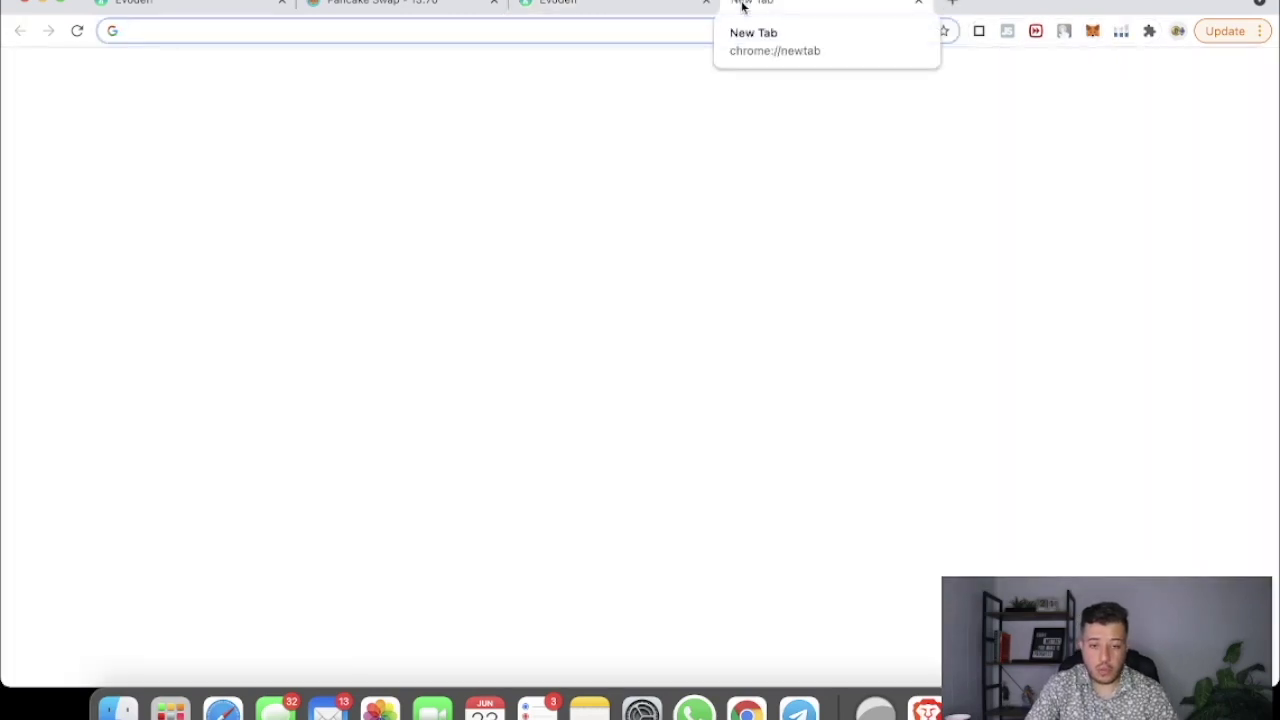
Step: Search Google for 'how to install matic on metamask' and open the Stakingbits Polygon guide
type("how ")
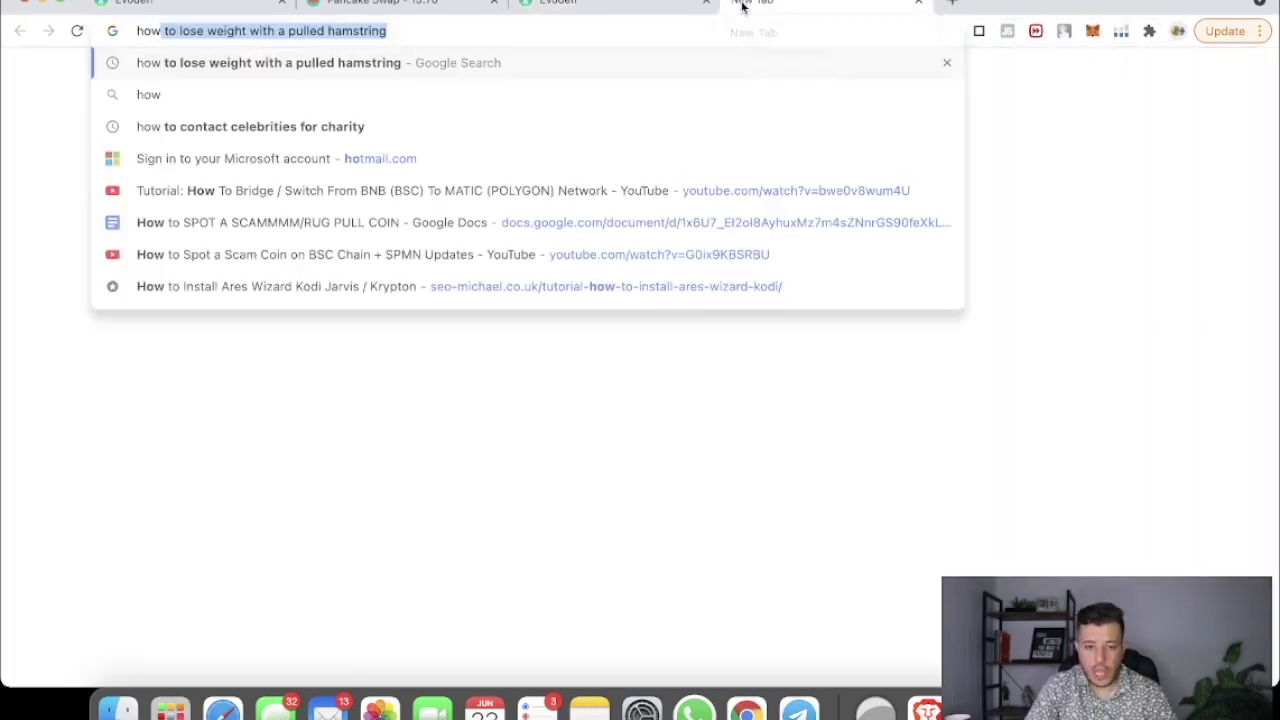
type("to mat")
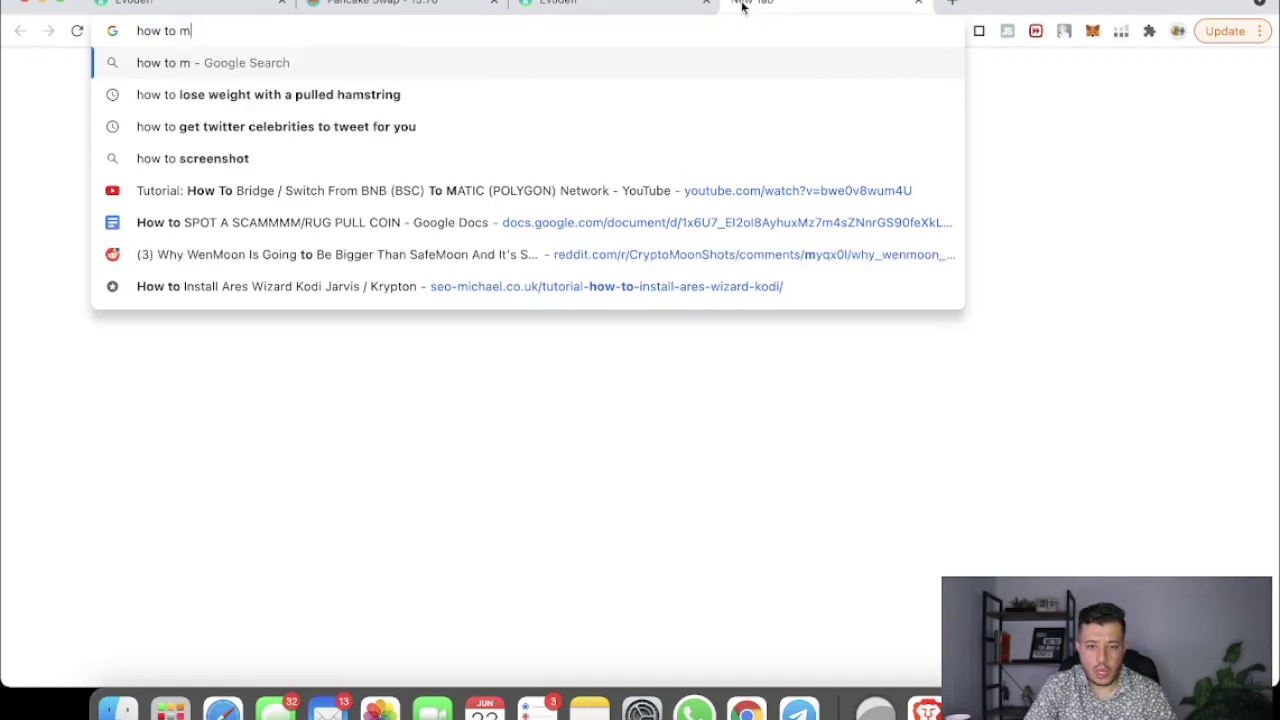
key("BackSpace")
key("BackSpace")
key("BackSpace")
type("install matic")
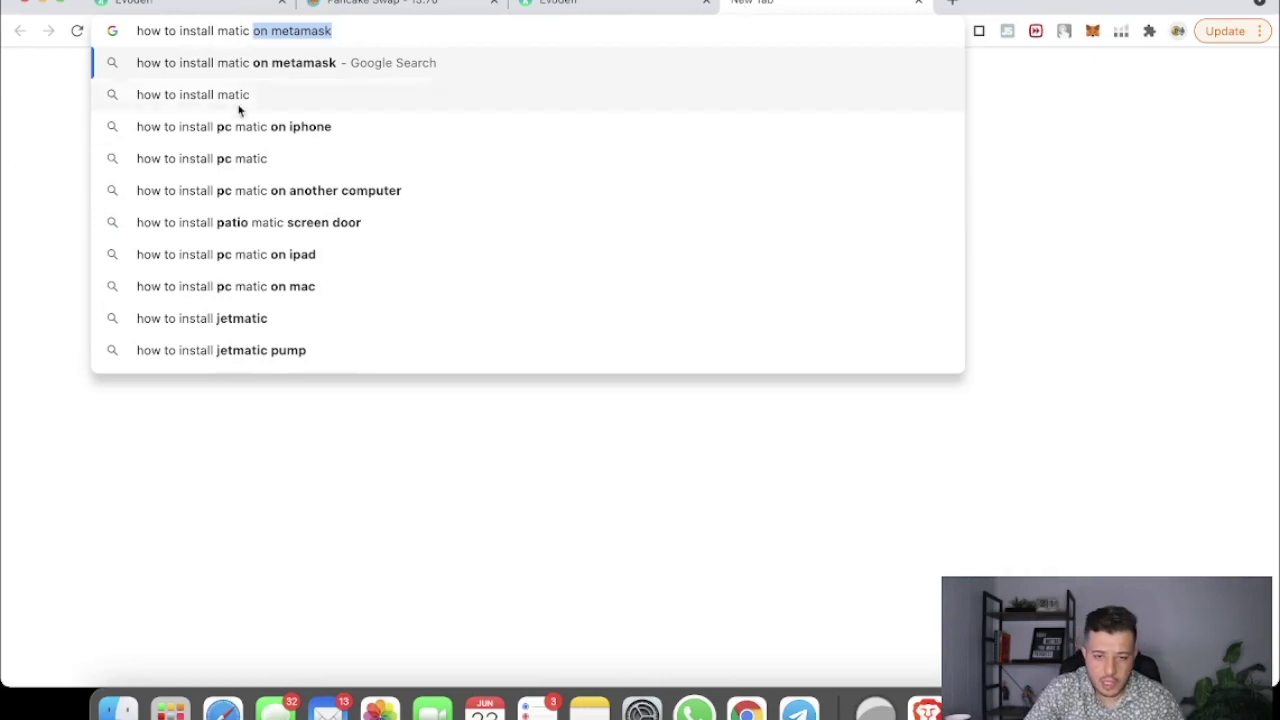
left_click(239, 63)
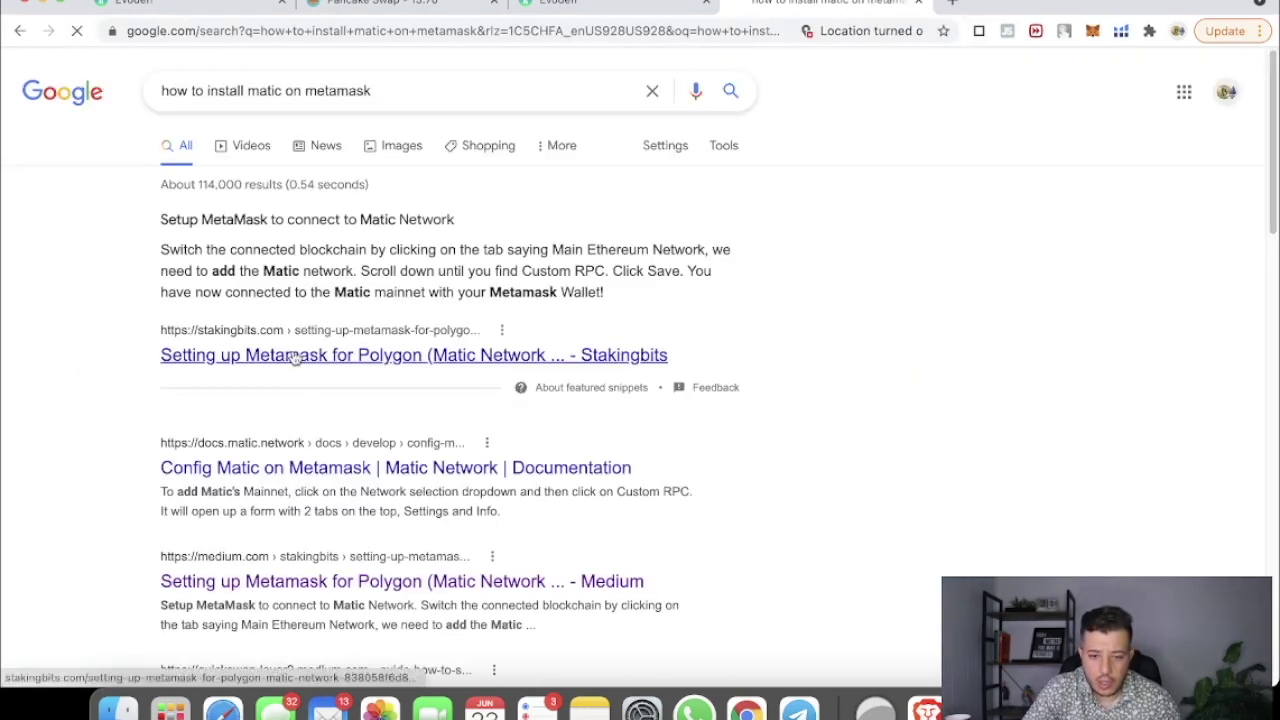
left_click(300, 358)
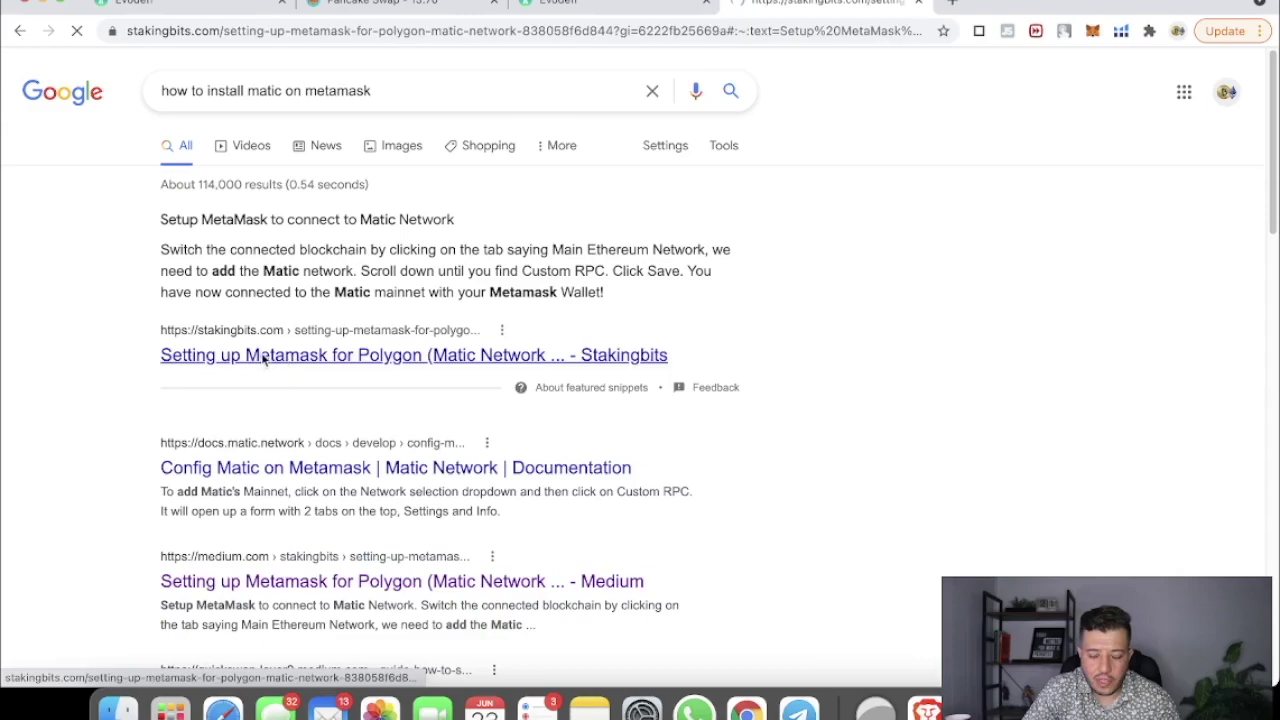
Step: Copy the network name 'Polygon' from the guide's Matic Mainnet settings, then open MetaMask
scroll(540, 432, "down", 20)
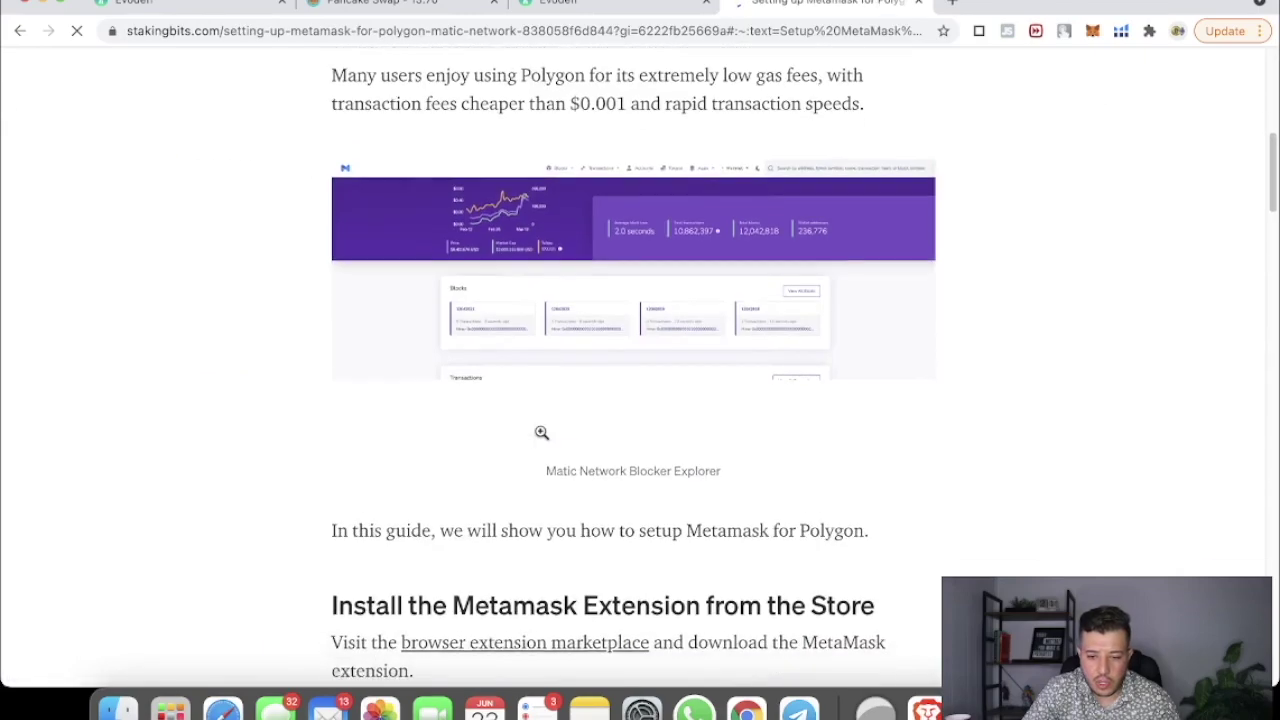
scroll(545, 435, "down", 15)
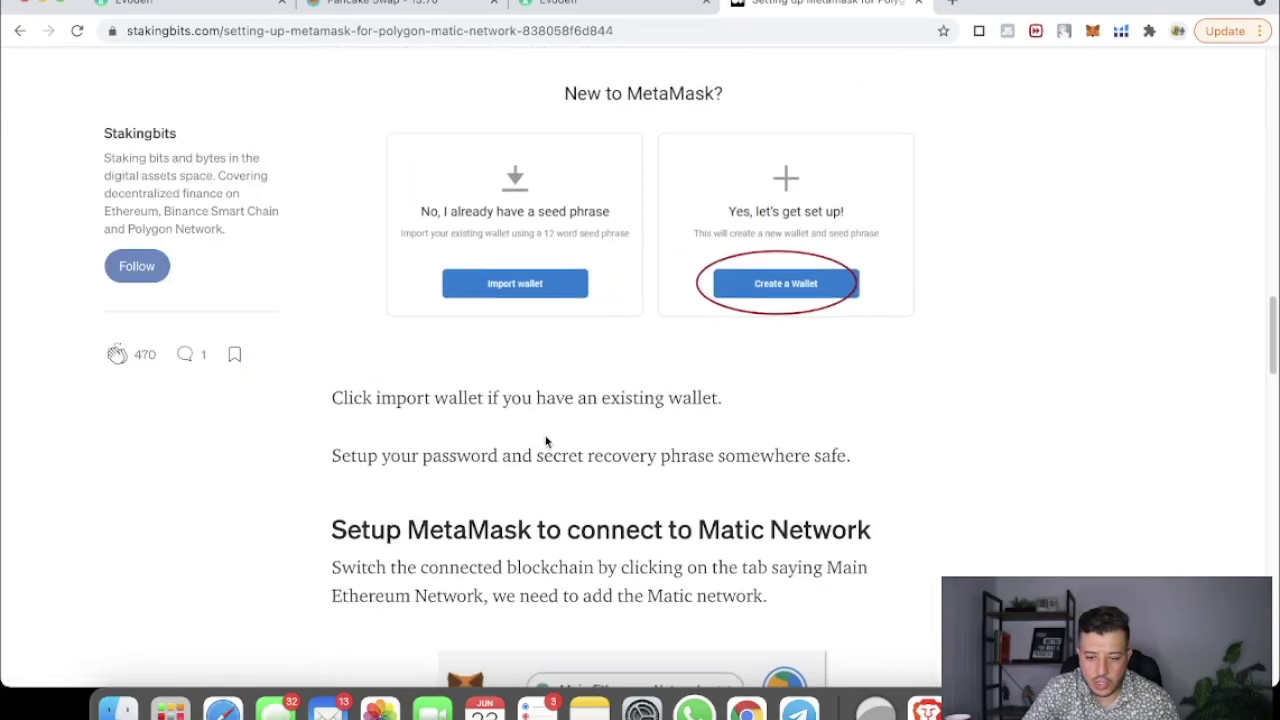
scroll(555, 441, "down", 3)
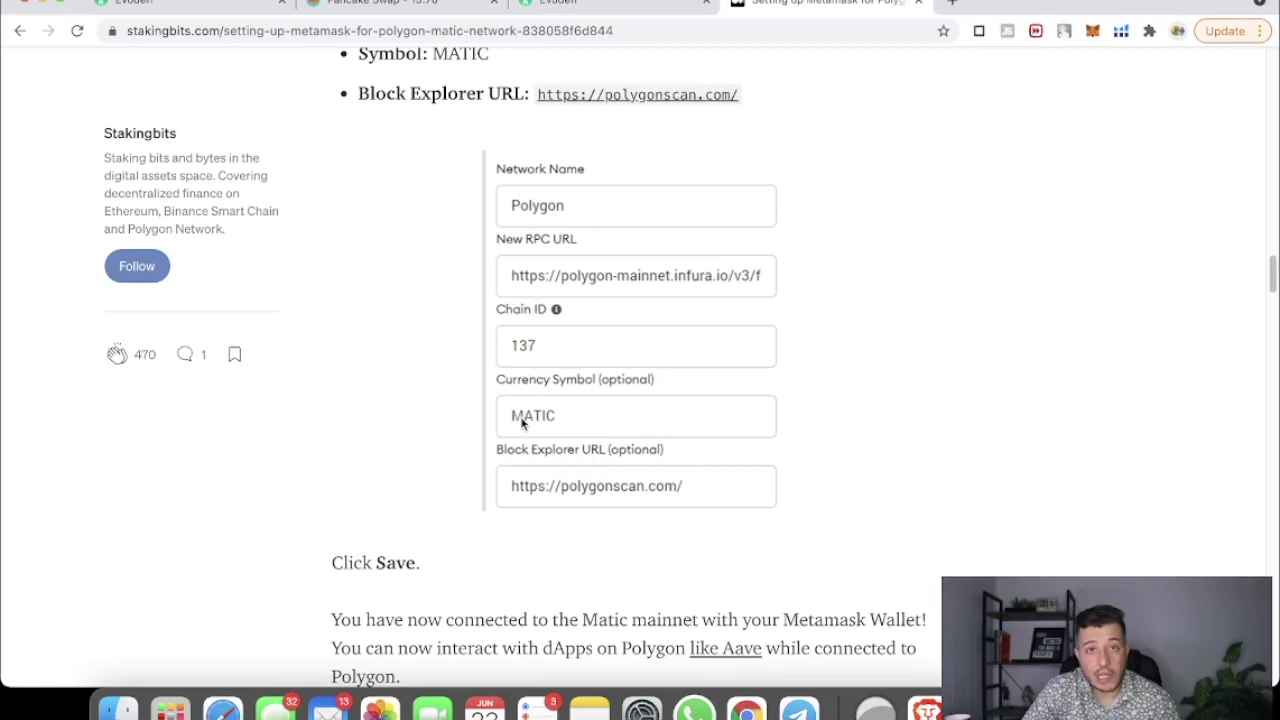
scroll(734, 414, "up", 6)
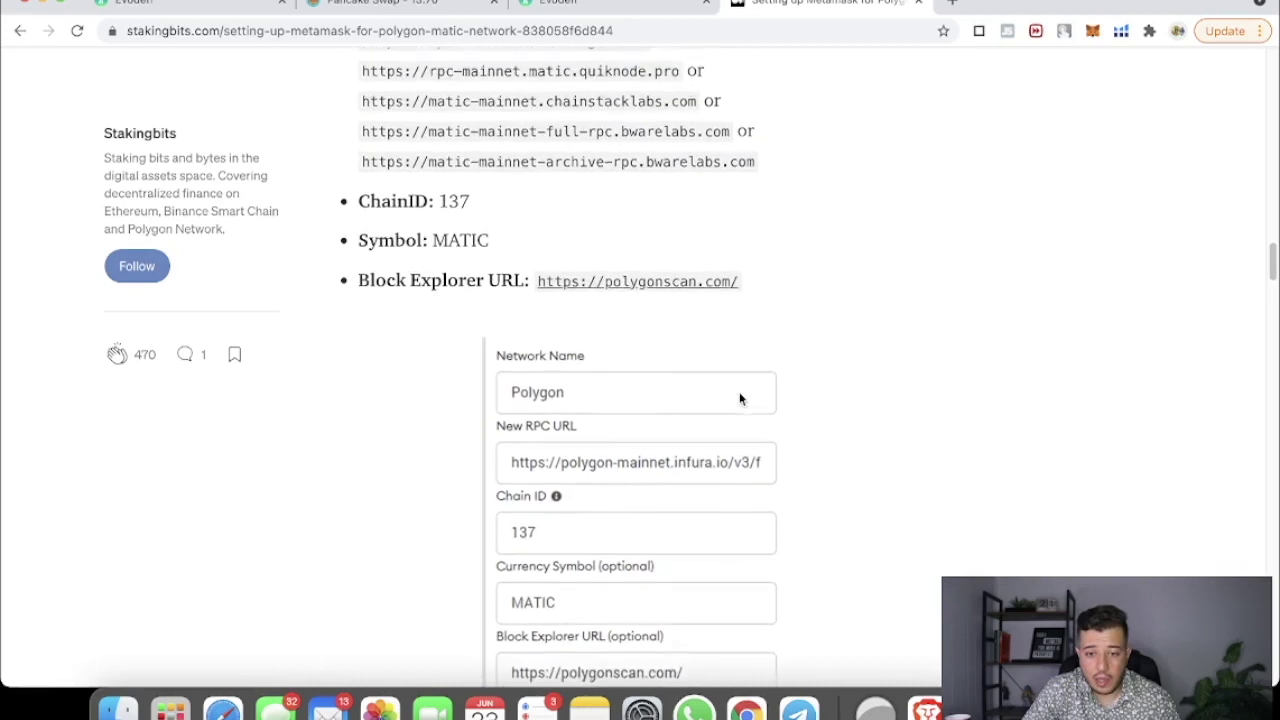
scroll(660, 337, "up", 1)
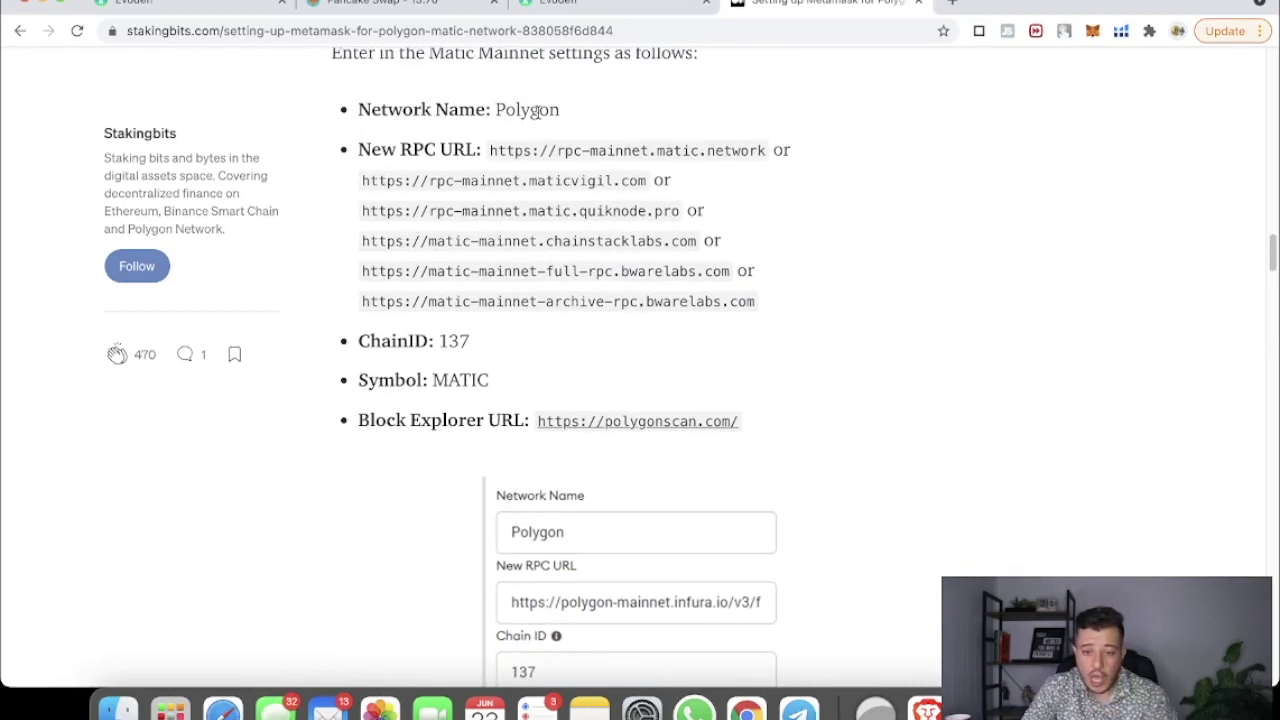
triple_click(541, 108)
left_click(541, 108)
triple_click(541, 108)
left_click(571, 114)
left_click_drag(571, 114, 495, 110)
right_click(508, 106)
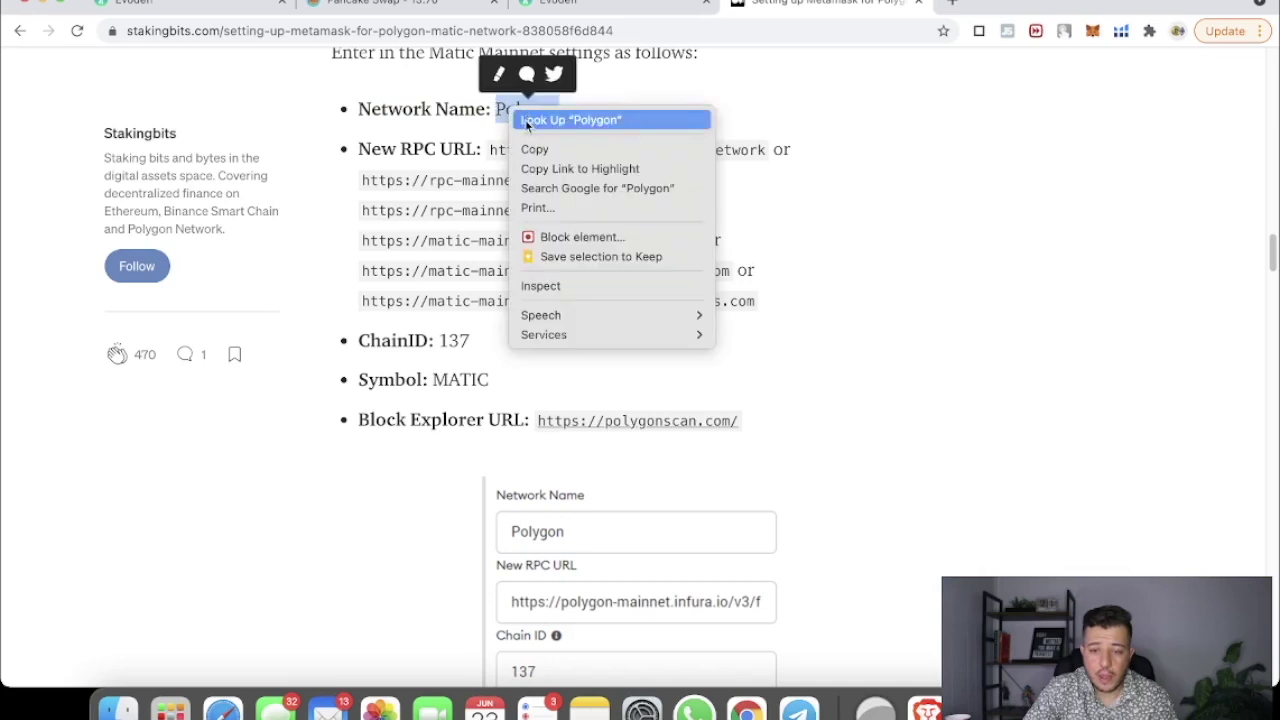
left_click(536, 150)
left_click(1093, 31)
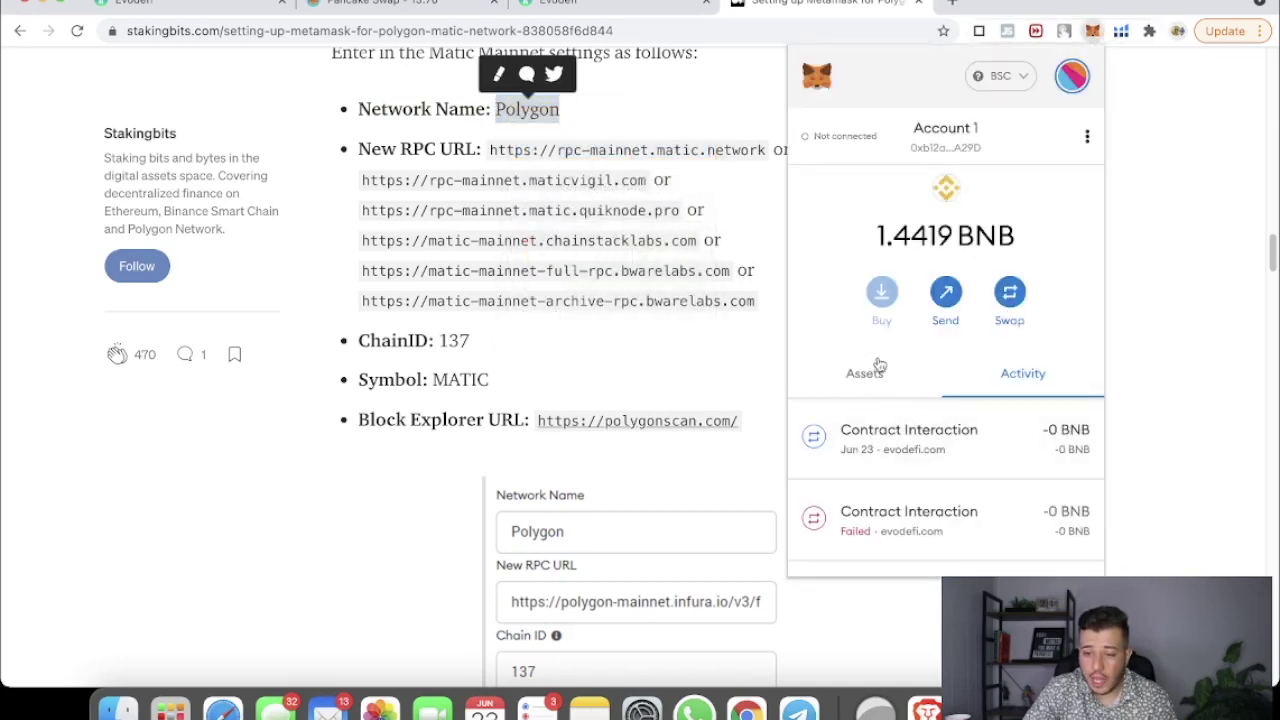
left_click(1021, 80)
left_click(895, 522)
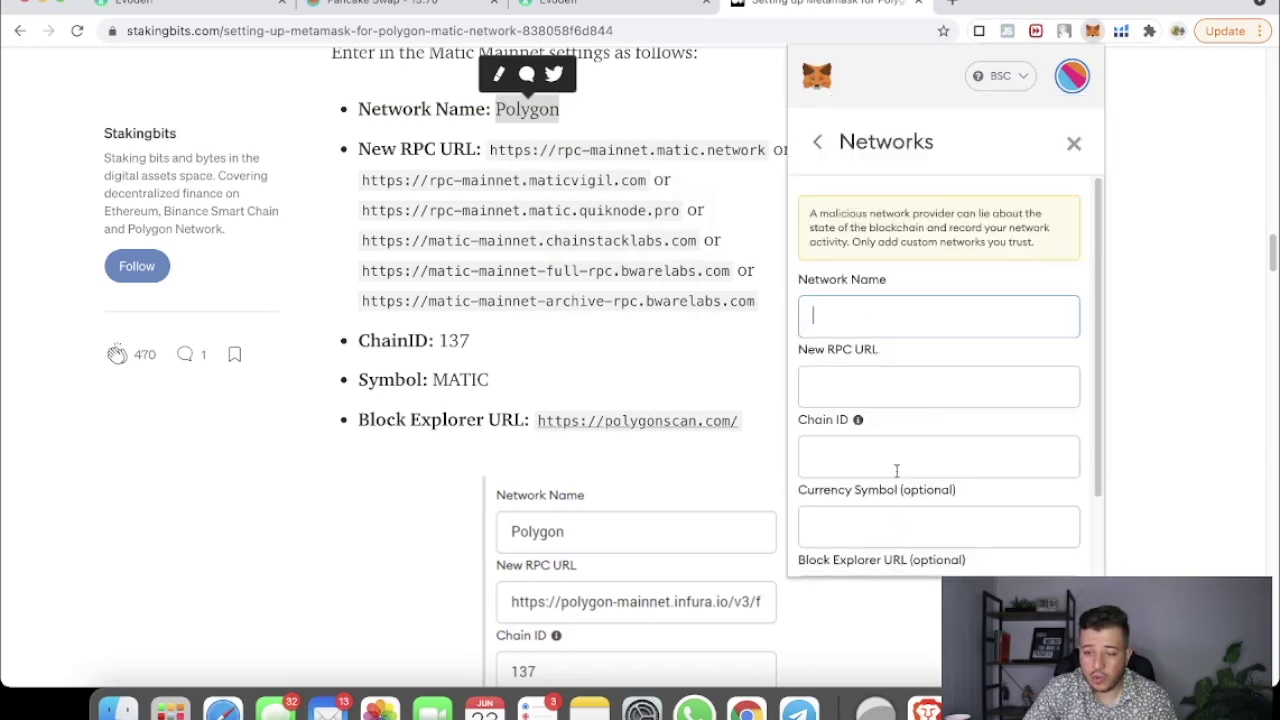
right_click(857, 313)
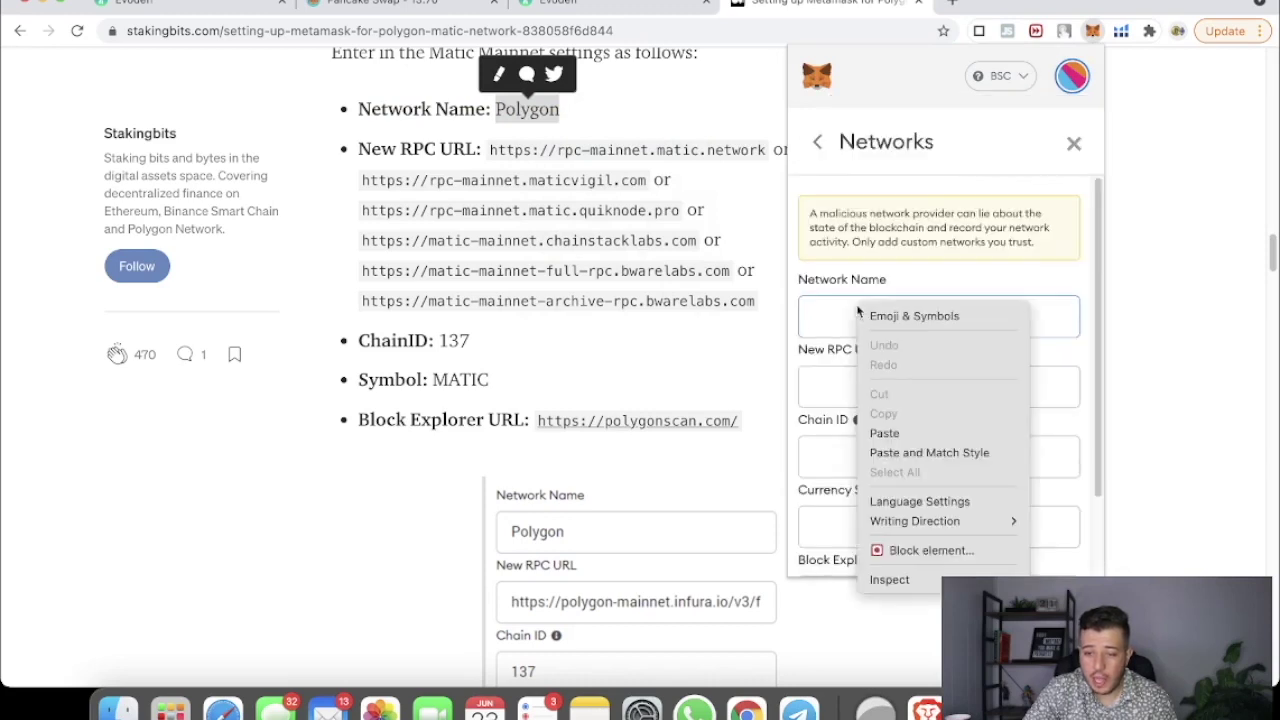
left_click(886, 432)
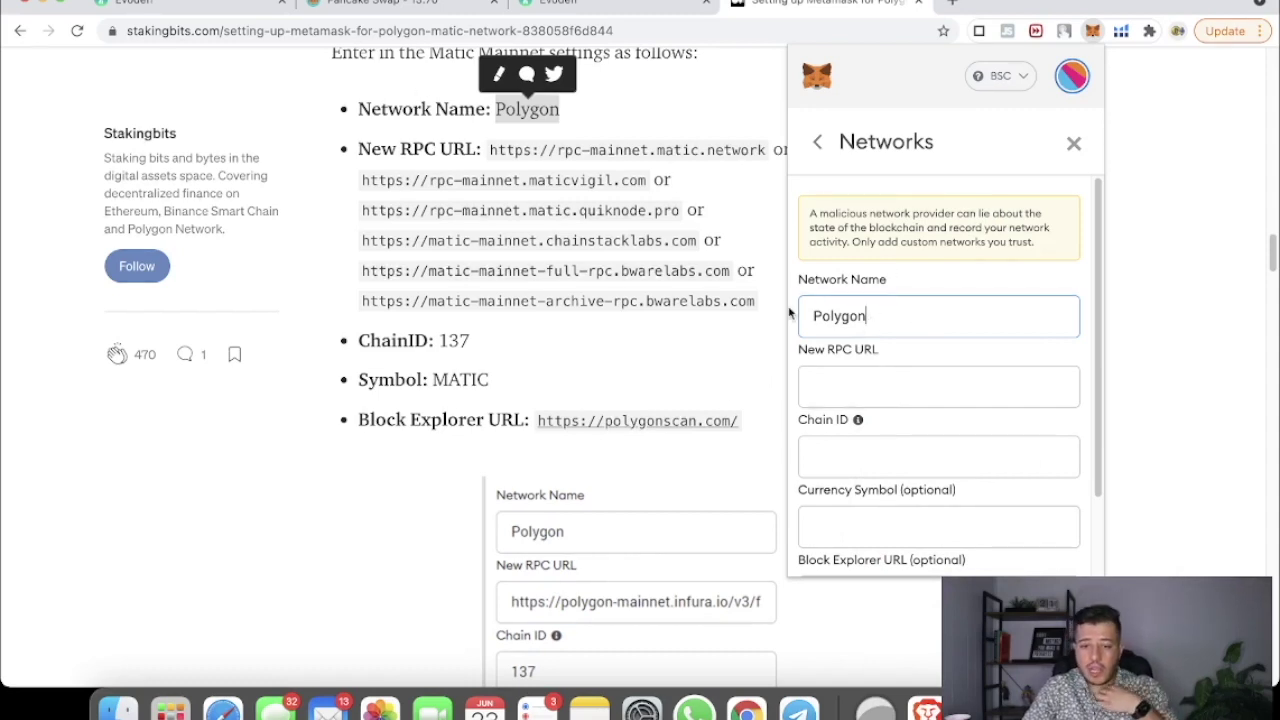
left_click(907, 379)
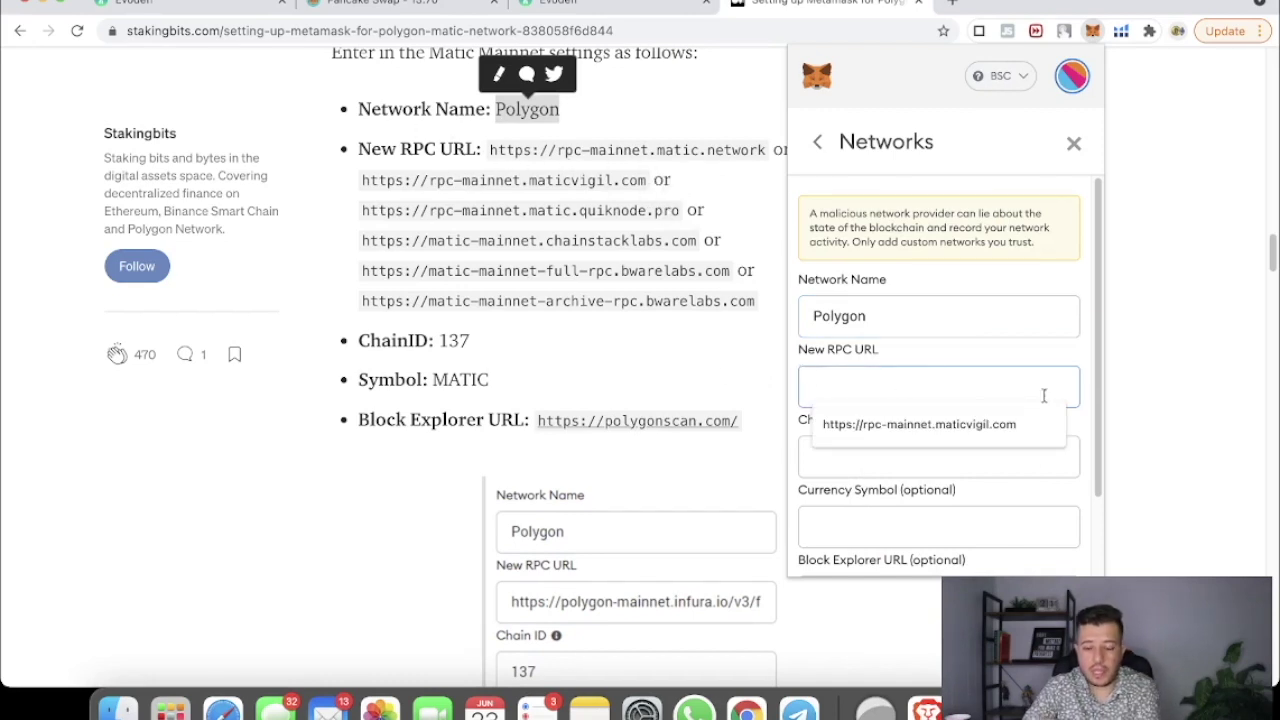
left_click(905, 425)
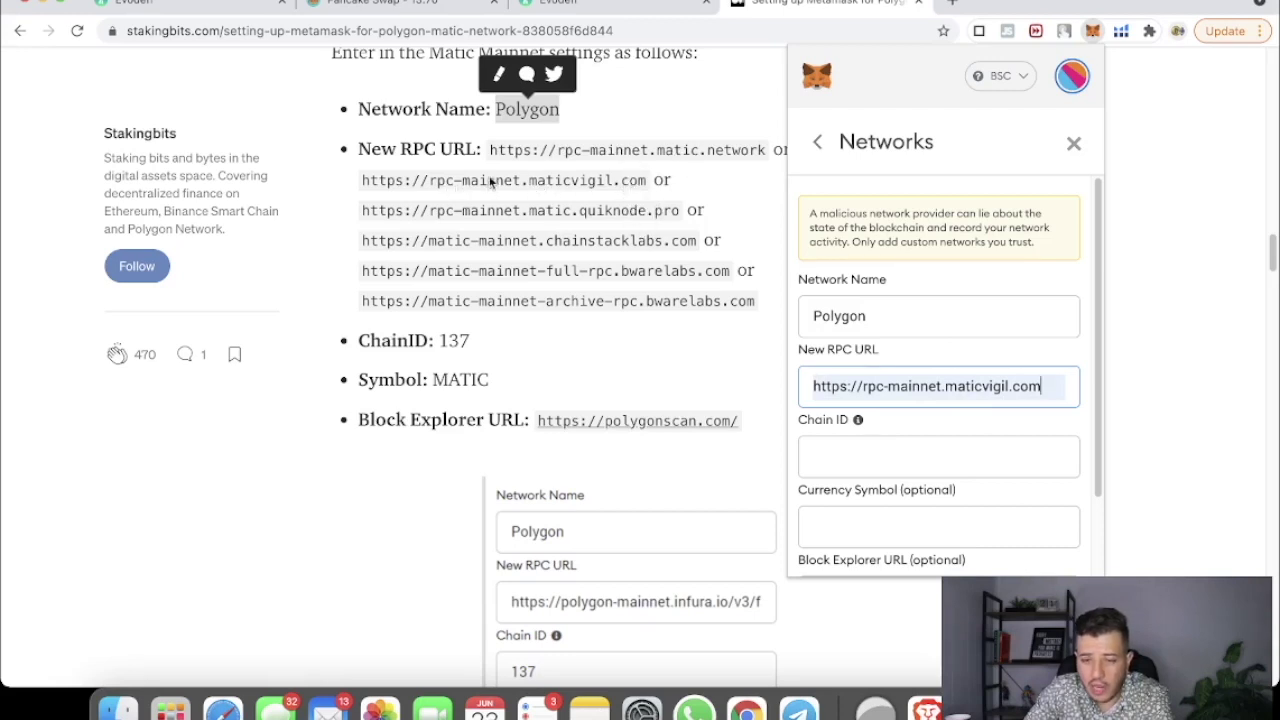
left_click(881, 464)
left_click(862, 489)
left_click(846, 529)
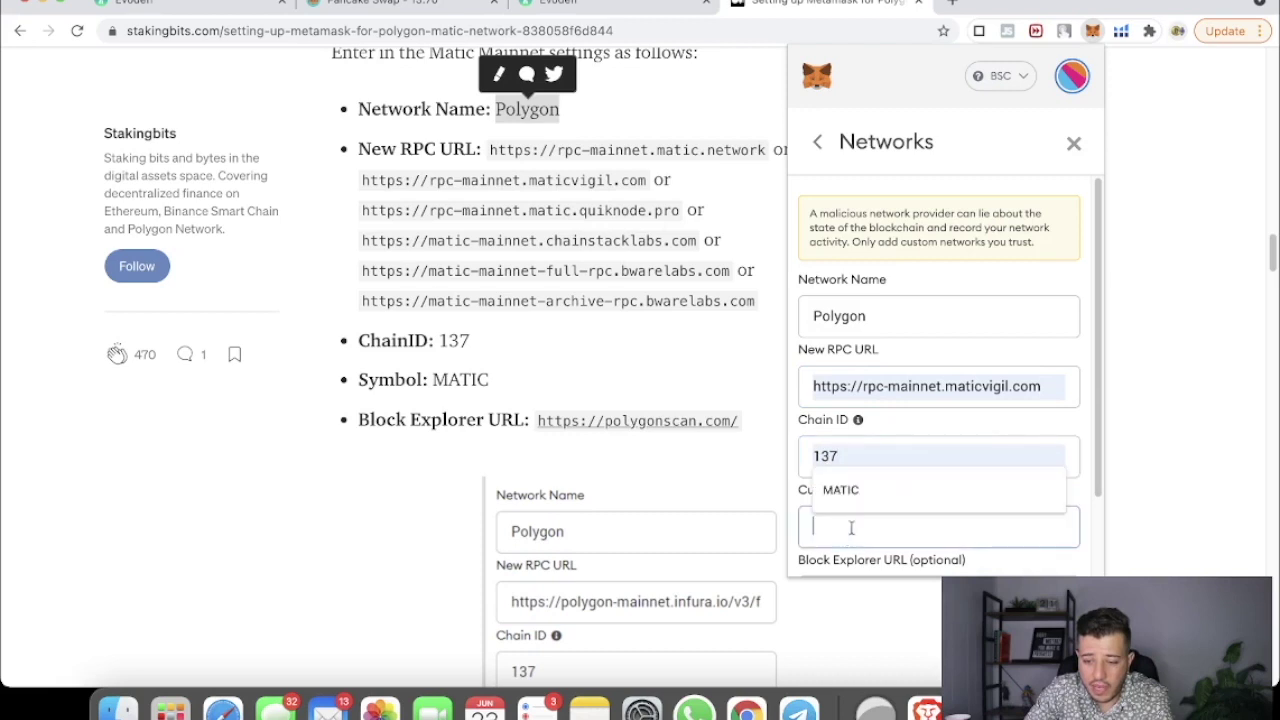
left_click(858, 490)
scroll(883, 463, "down", 2)
left_click(856, 515)
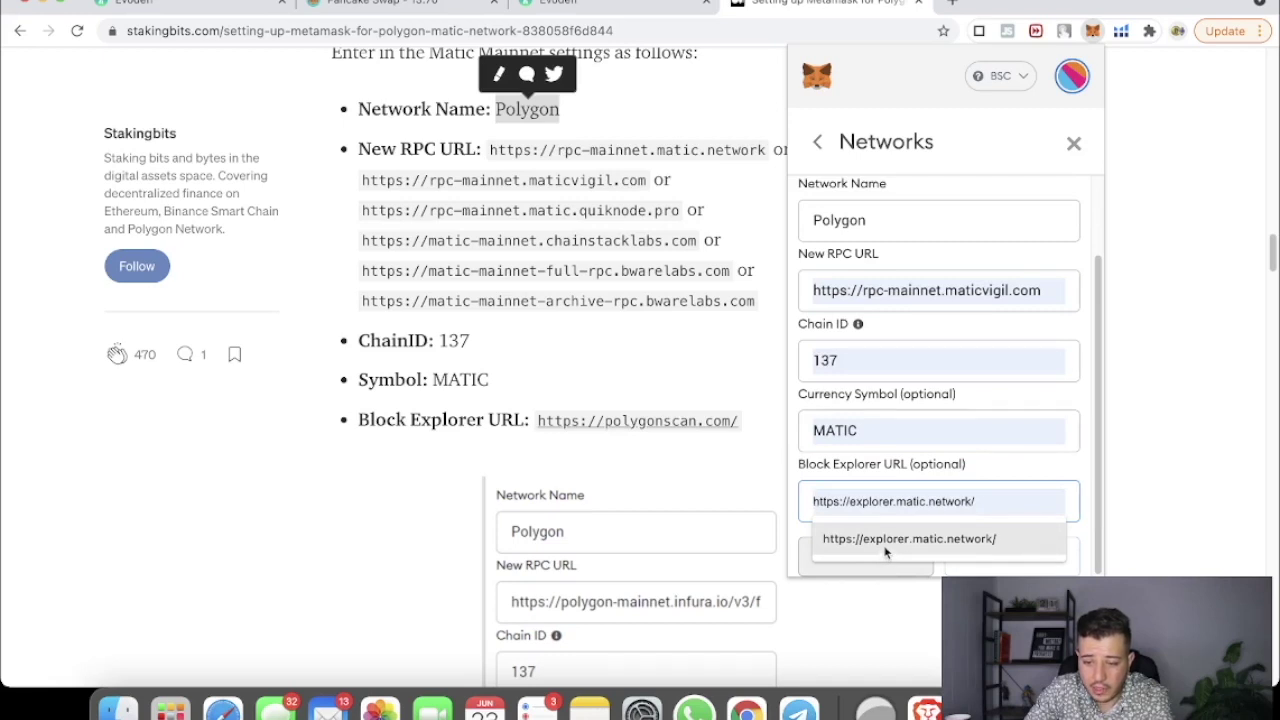
left_click(885, 540)
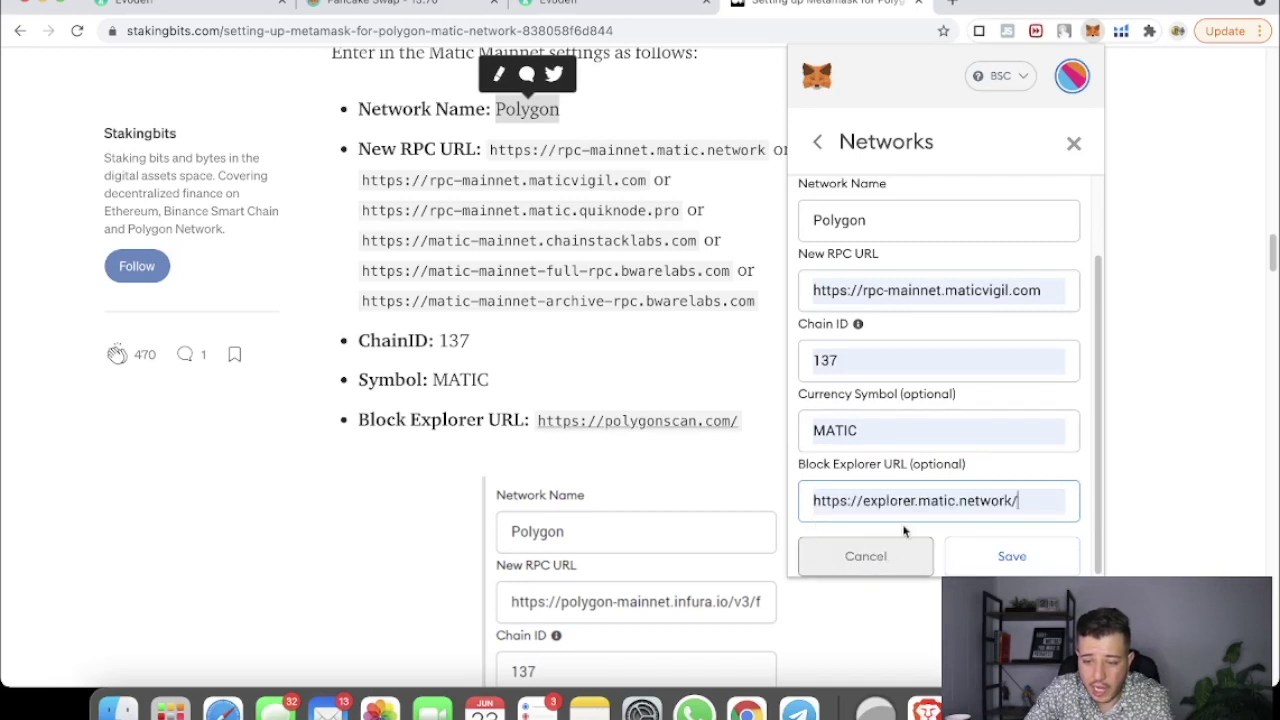
left_click(672, 440)
Step: Visit the polygonscan explorer link, then return to the EVOdefi bridge tab
left_click(636, 425)
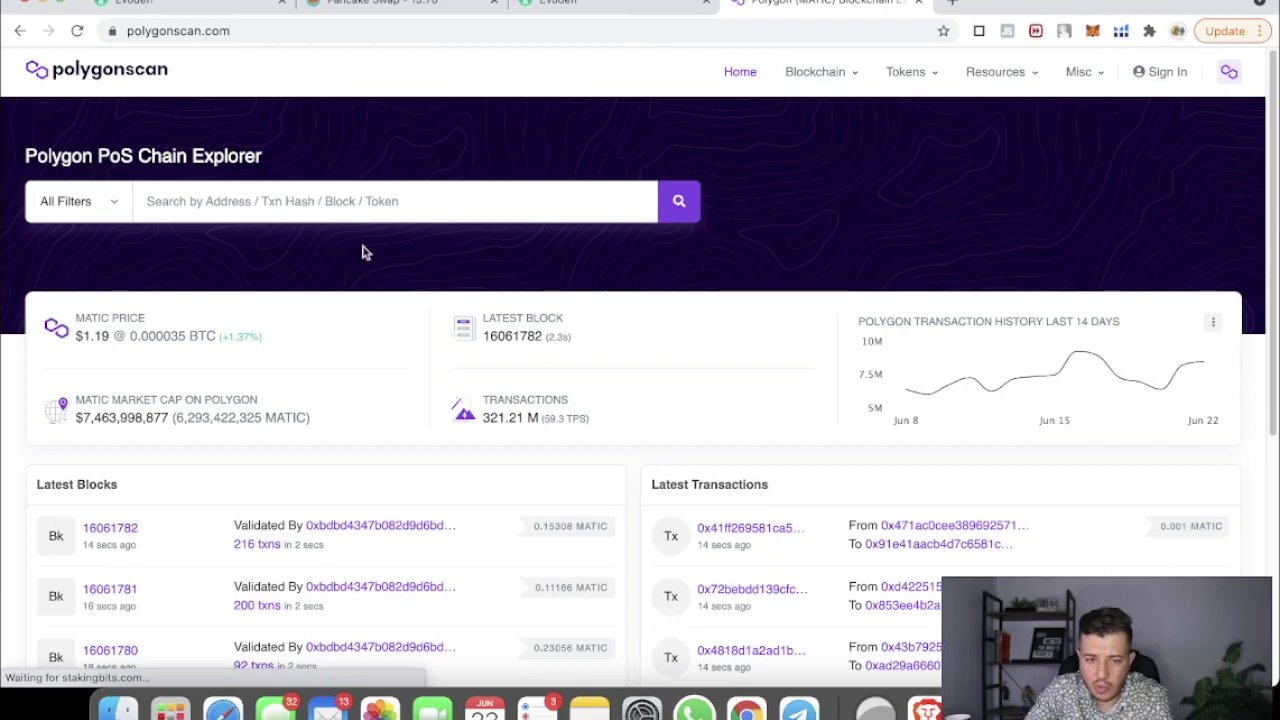
left_click(17, 37)
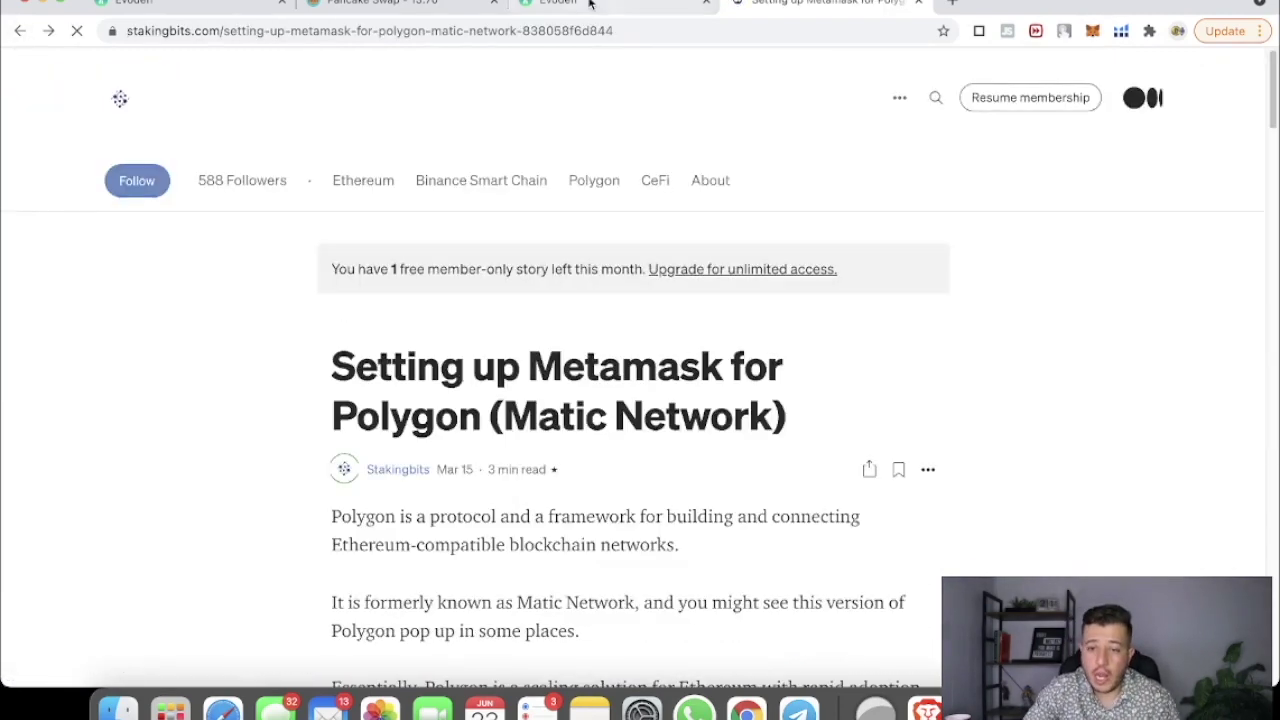
left_click(590, 5)
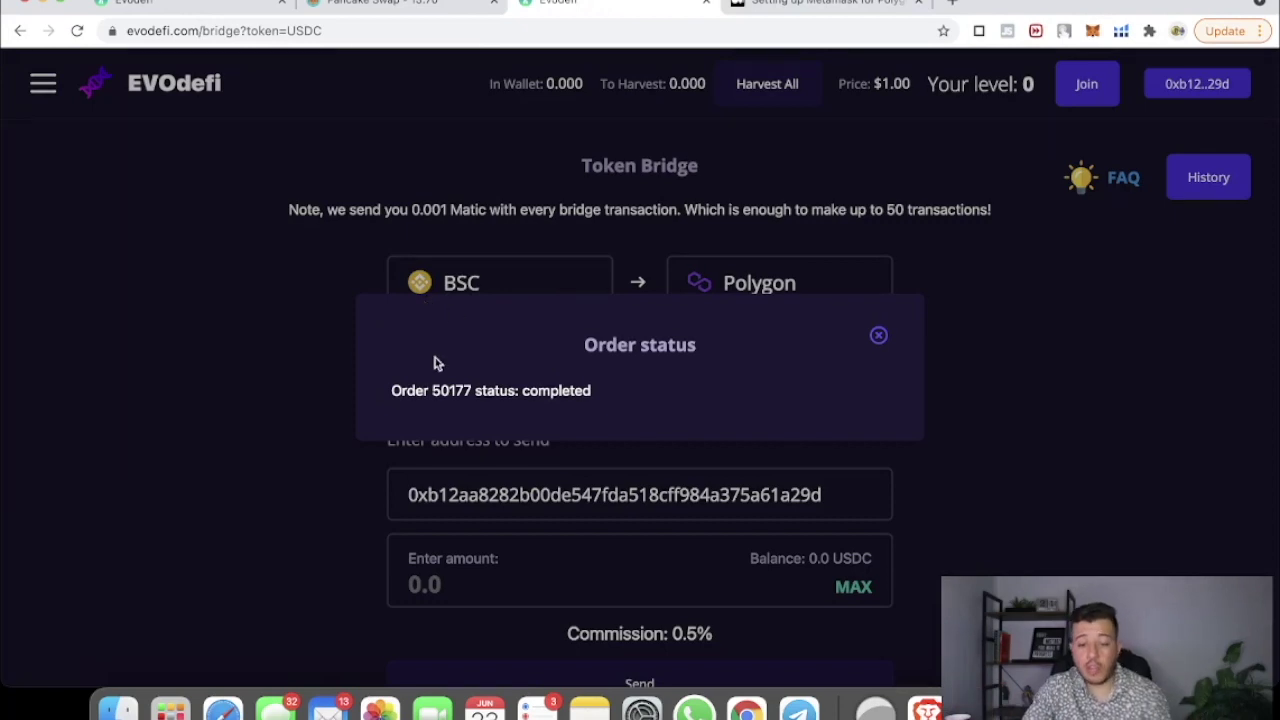
Step: Dismiss the completed order status notice on EVOdefi
left_click_drag(394, 390, 494, 406)
left_click(398, 392)
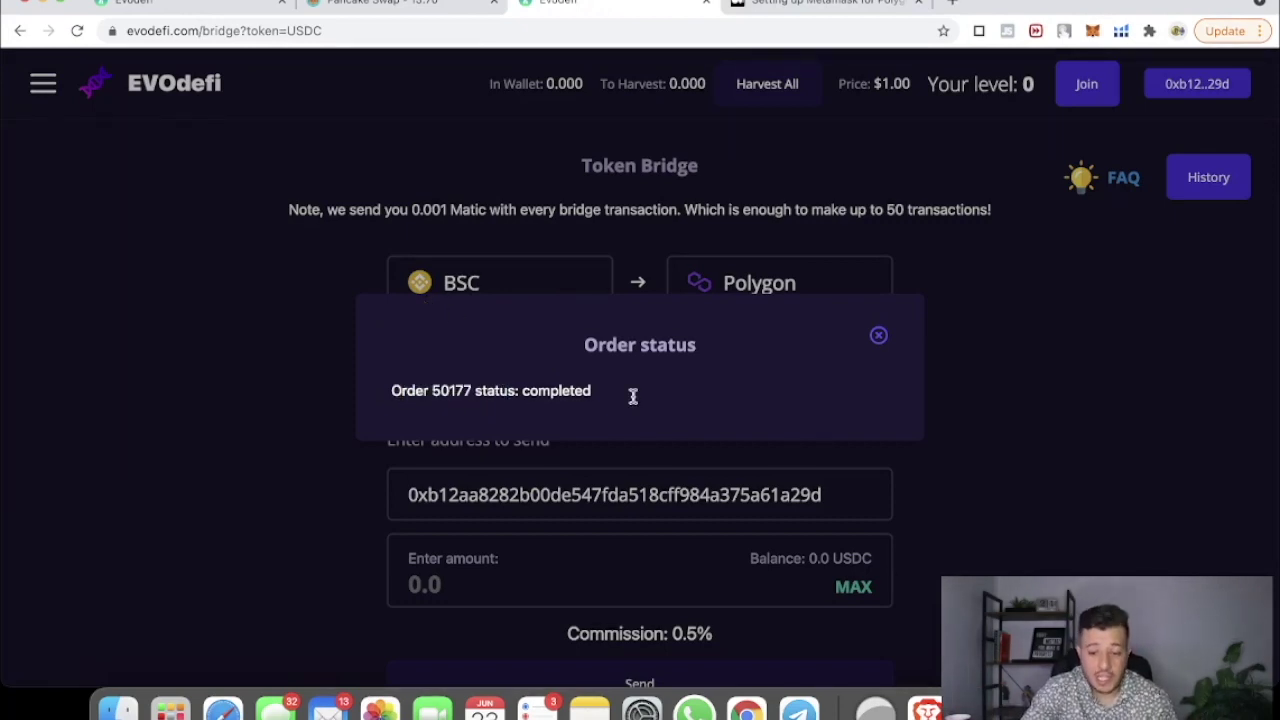
left_click(878, 336)
Step: Switch MetaMask to the Matic network and view assets showing 1094.0664 MATIC and 5059.597 USDC
left_click(1092, 32)
left_click(990, 78)
left_click(888, 402)
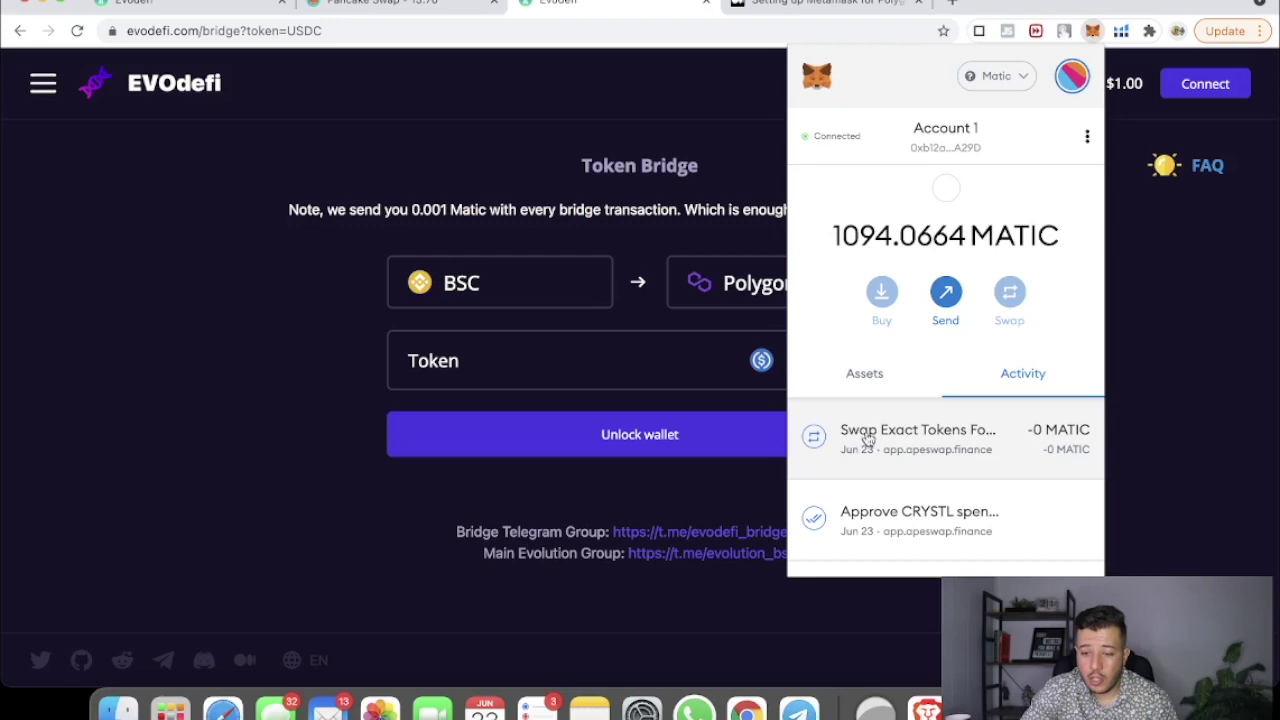
left_click(869, 385)
scroll(925, 443, "down", 3)
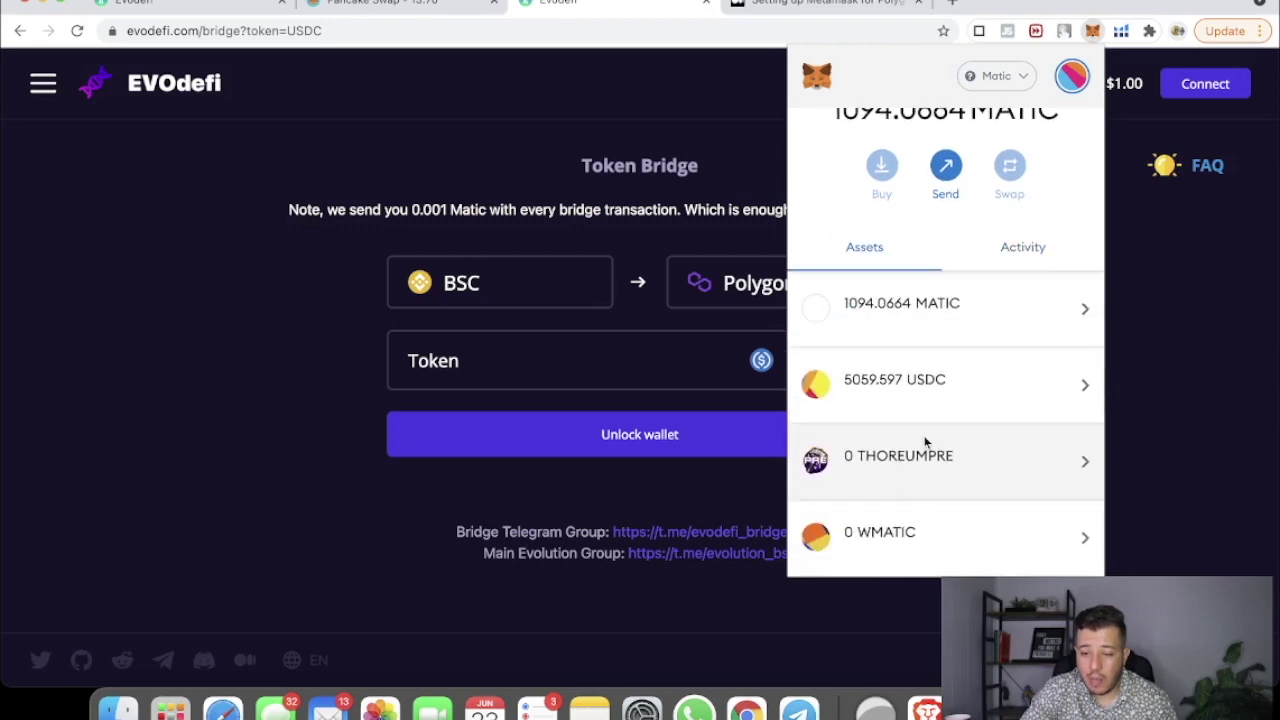